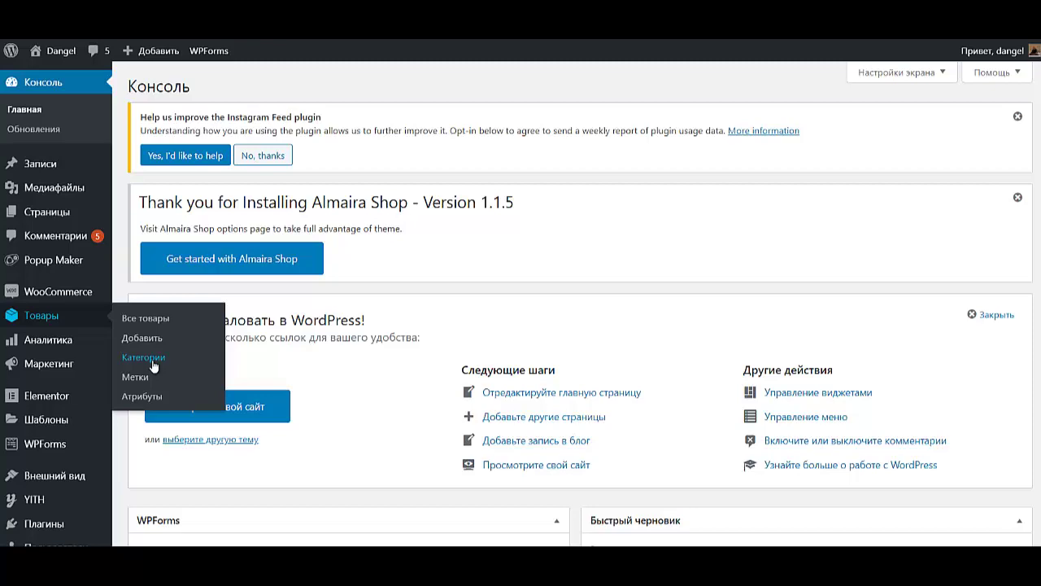
# Open the product categories and review the existing category list.
pyautogui.click(151, 358)
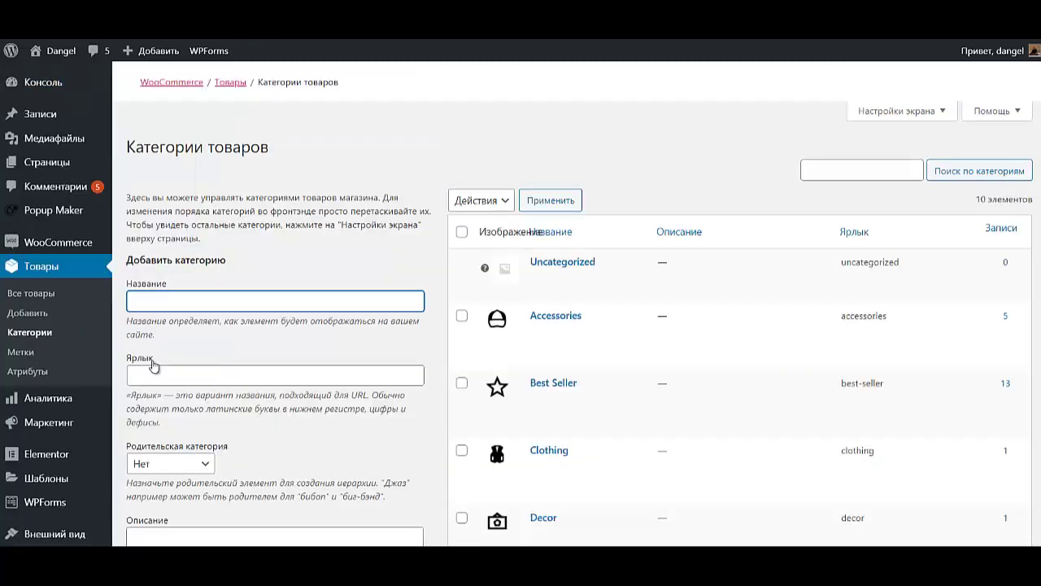
pyautogui.scroll(-2, 464, 385)
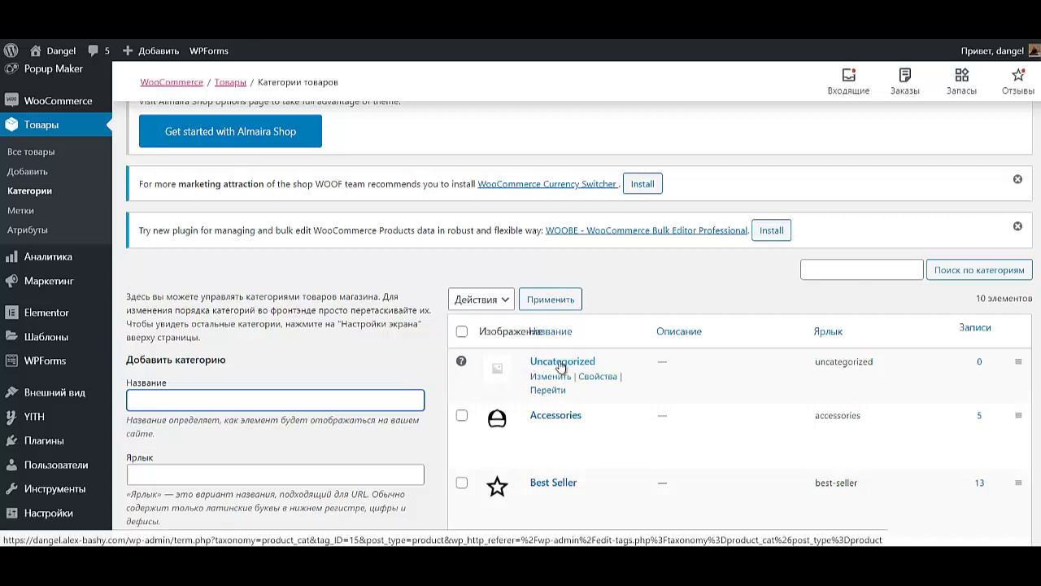
pyautogui.scroll(-7, 560, 368)
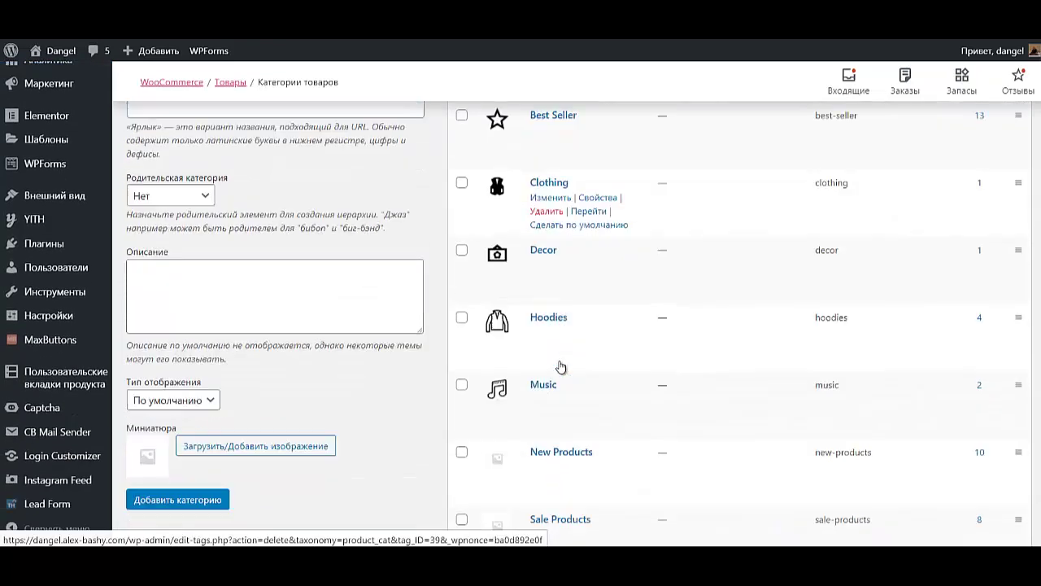
pyautogui.scroll(8, 560, 368)
pyautogui.scroll(-8, 560, 368)
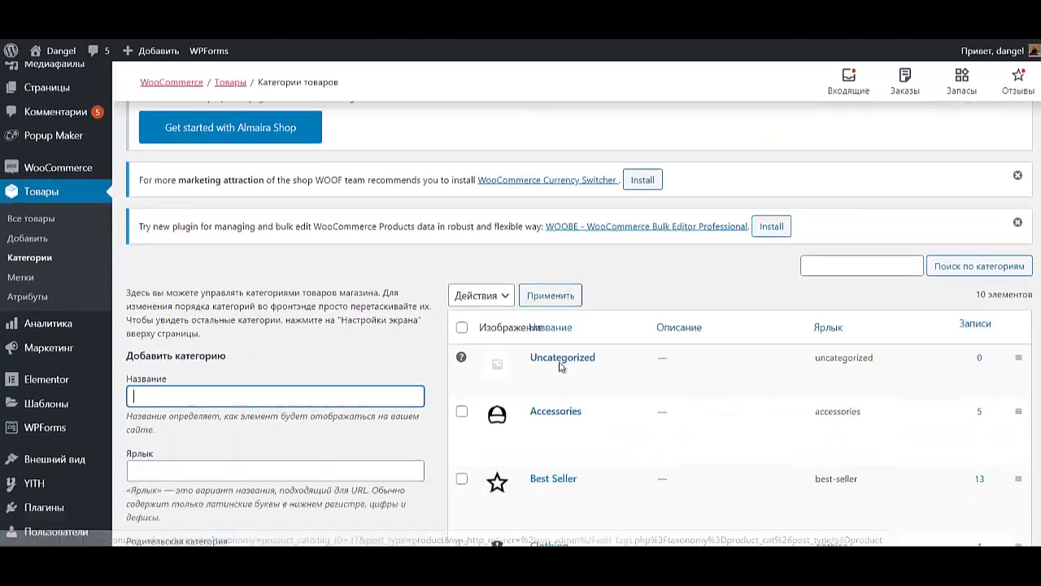
pyautogui.scroll(6, 560, 368)
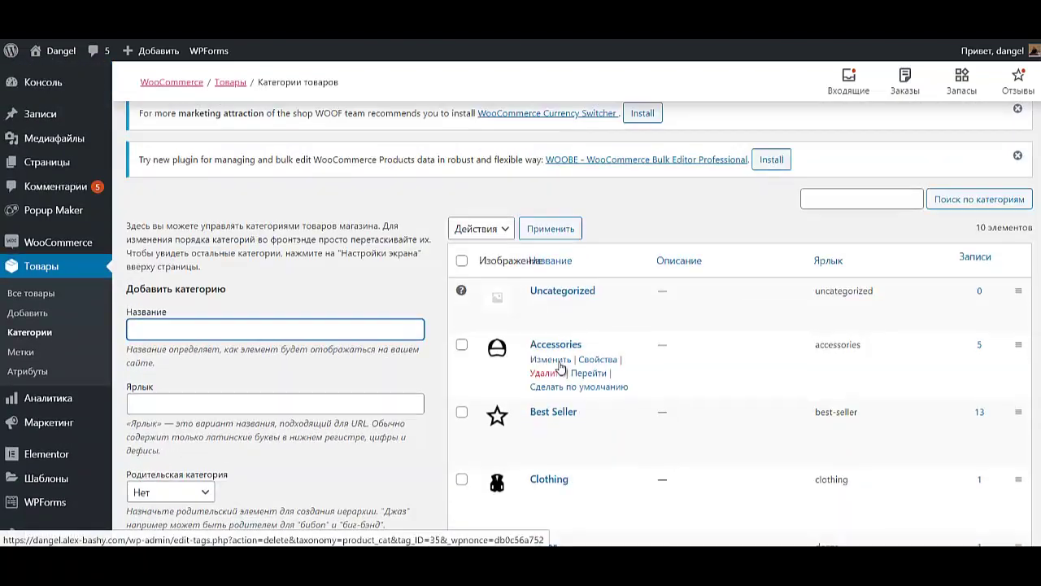
pyautogui.scroll(-6, 560, 368)
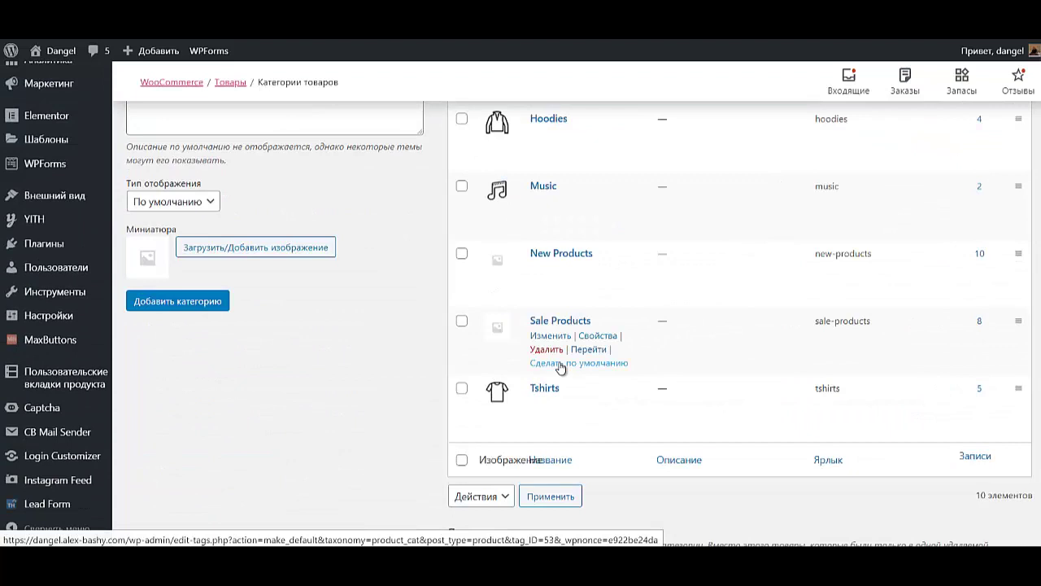
pyautogui.scroll(5, 560, 367)
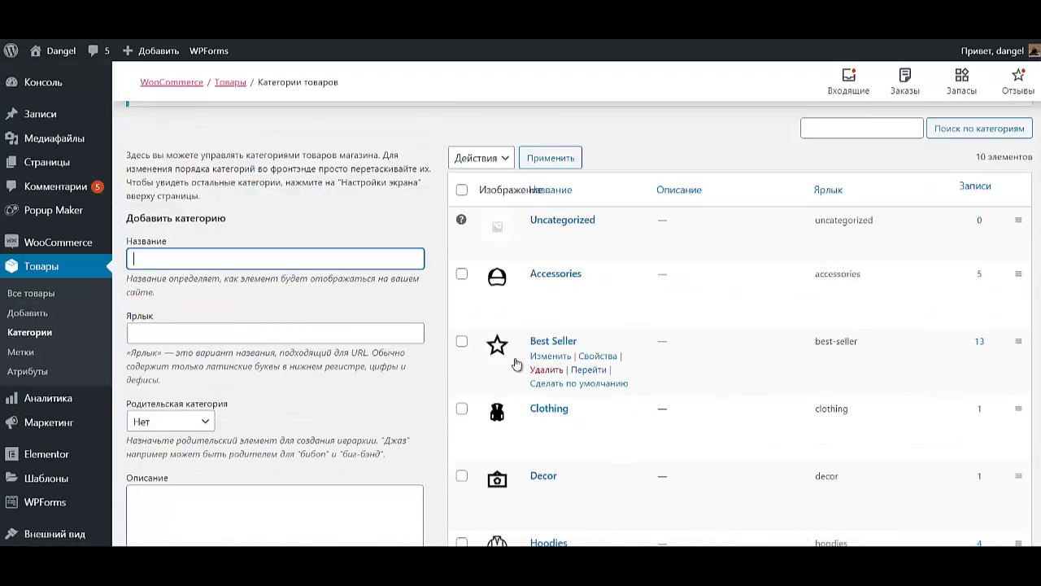
# Delete the Accessories, Best Seller, Clothing, Decor, Hoodies, Music and Tshirts categories in one bulk action.
pyautogui.click(461, 275)
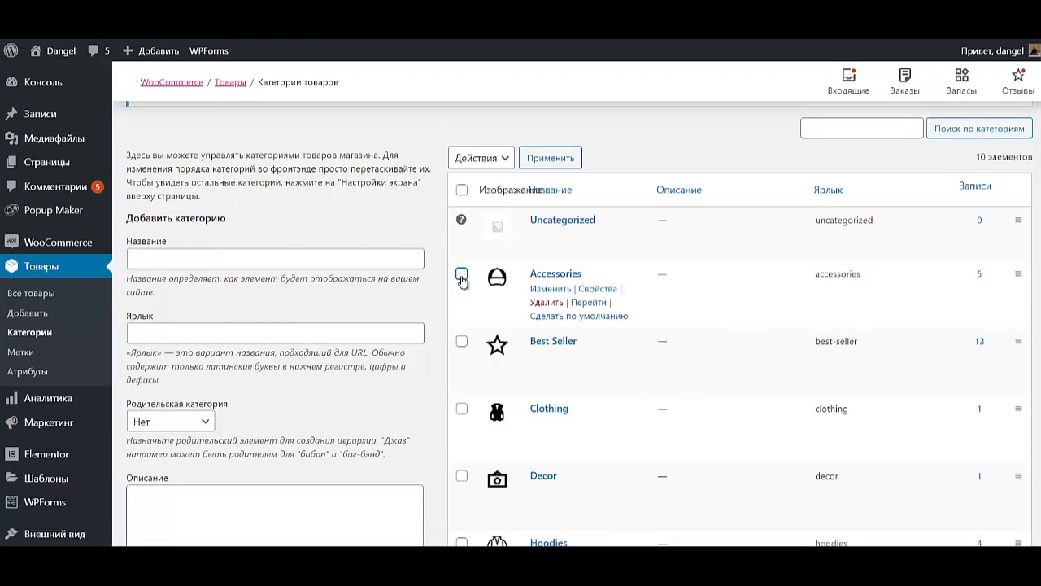
pyautogui.click(462, 342)
pyautogui.click(461, 409)
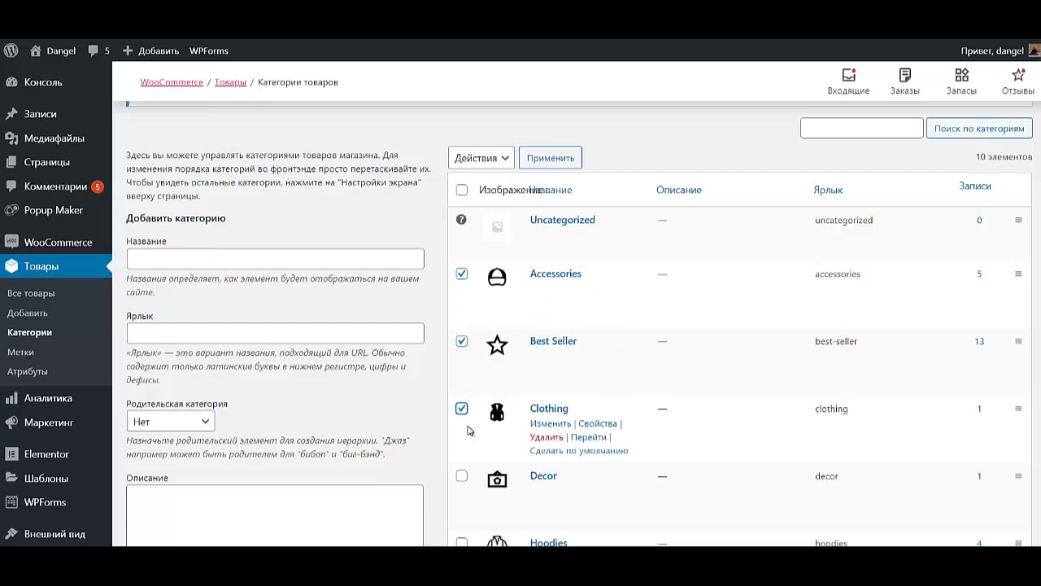
pyautogui.scroll(-2, 463, 410)
pyautogui.click(461, 334)
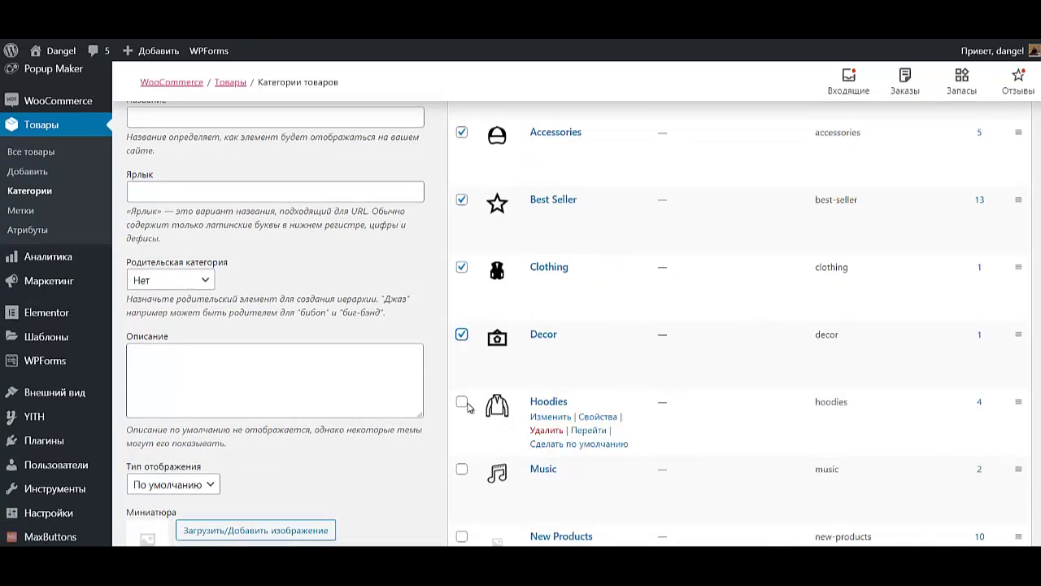
pyautogui.click(461, 401)
pyautogui.click(461, 471)
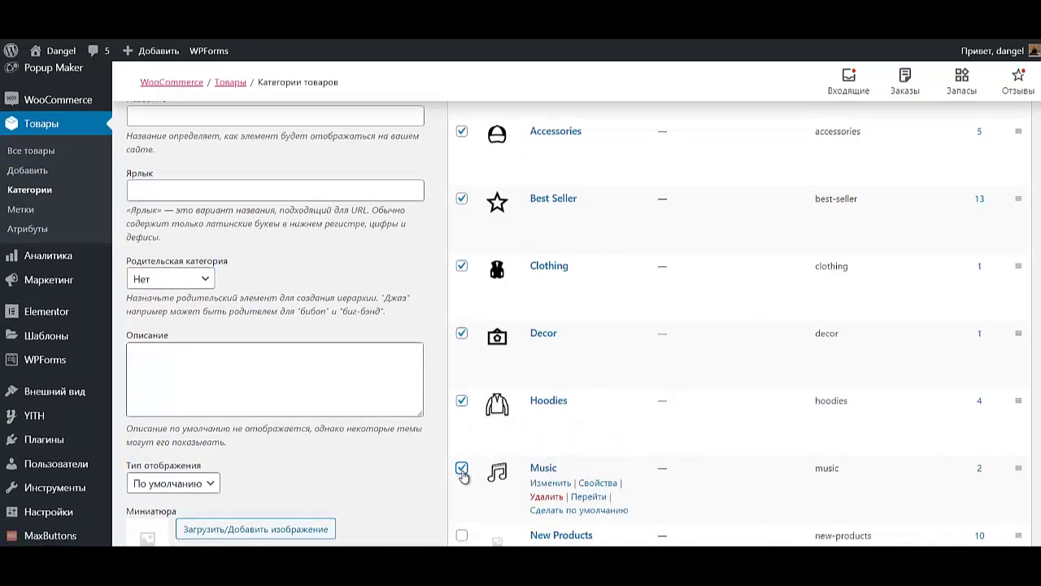
pyautogui.scroll(-4, 462, 472)
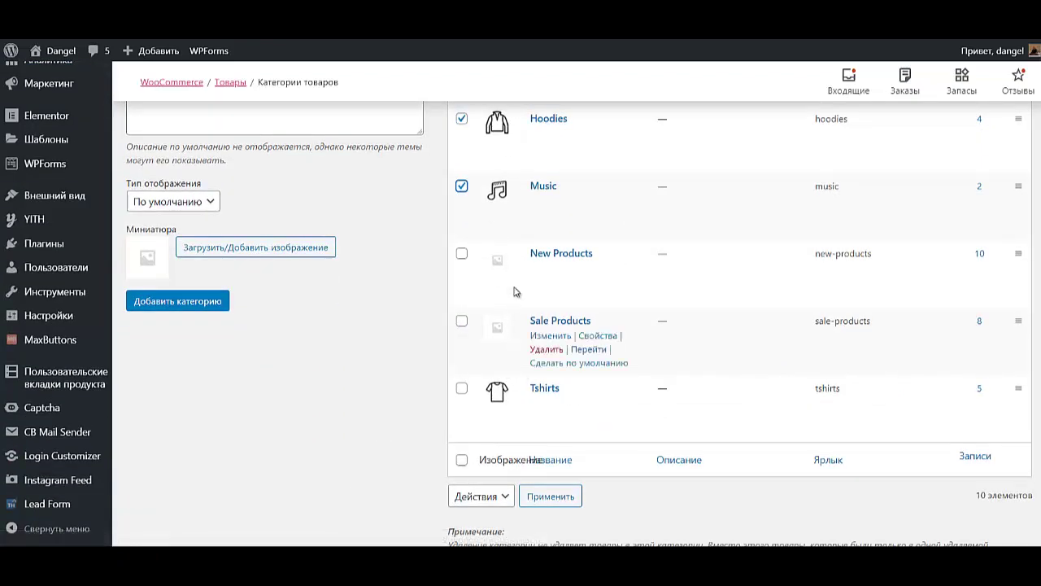
pyautogui.click(461, 389)
pyautogui.scroll(1, 504, 395)
pyautogui.scroll(-3, 533, 398)
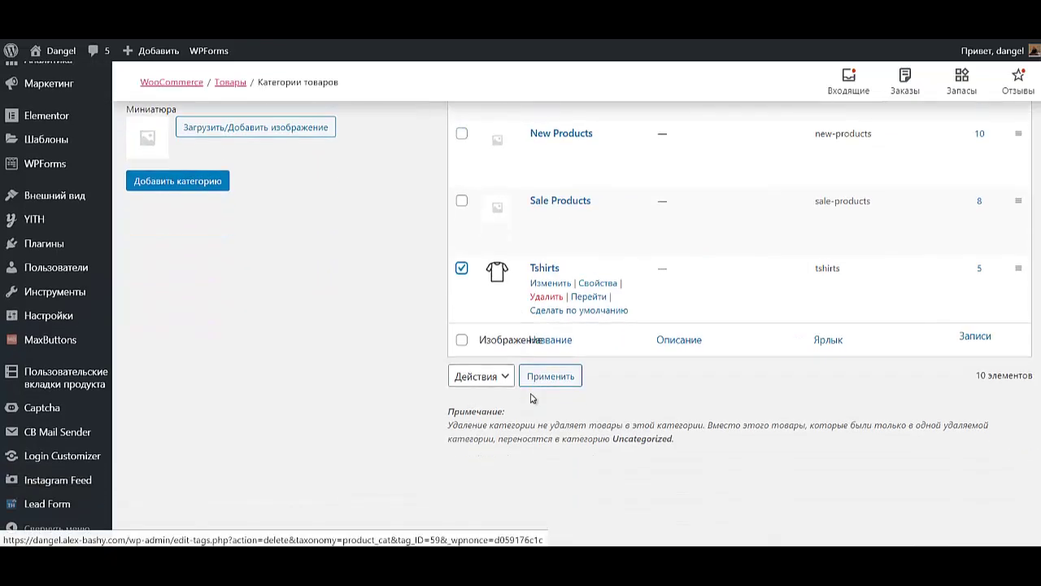
pyautogui.click(480, 376)
pyautogui.click(478, 406)
pyautogui.click(550, 379)
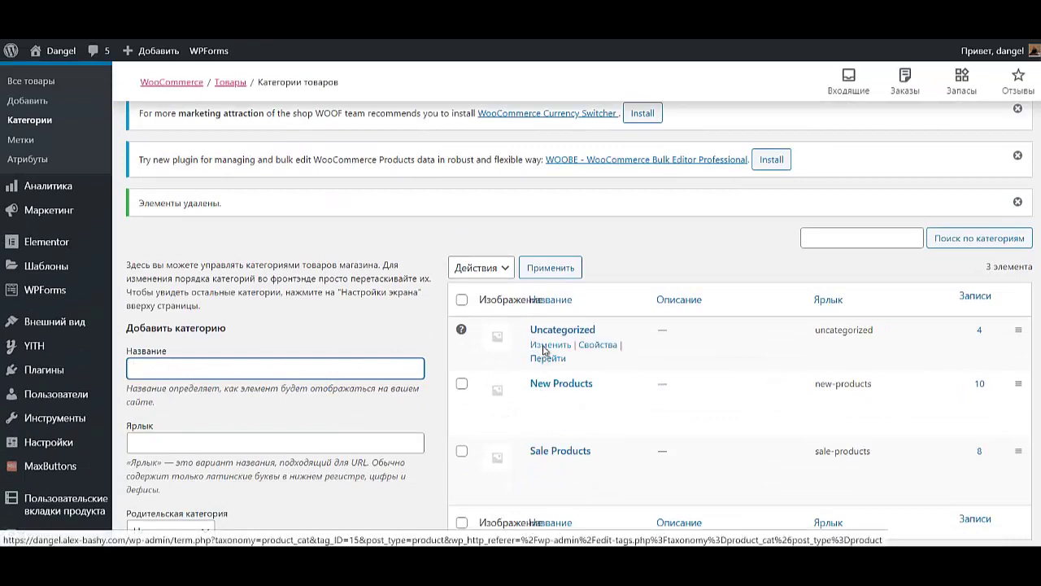
# Open the Uncategorized category for editing and change its name to ДЖИНСЫ.
pyautogui.click(545, 348)
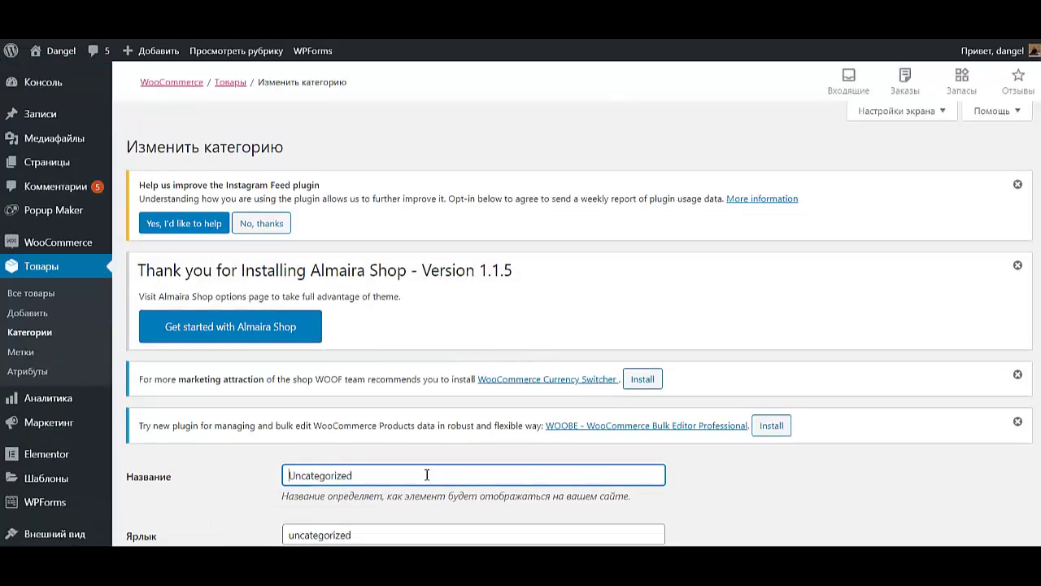
pyautogui.doubleClick(427, 474)
pyautogui.moveTo(87, 458)
pyautogui.write('джинс')
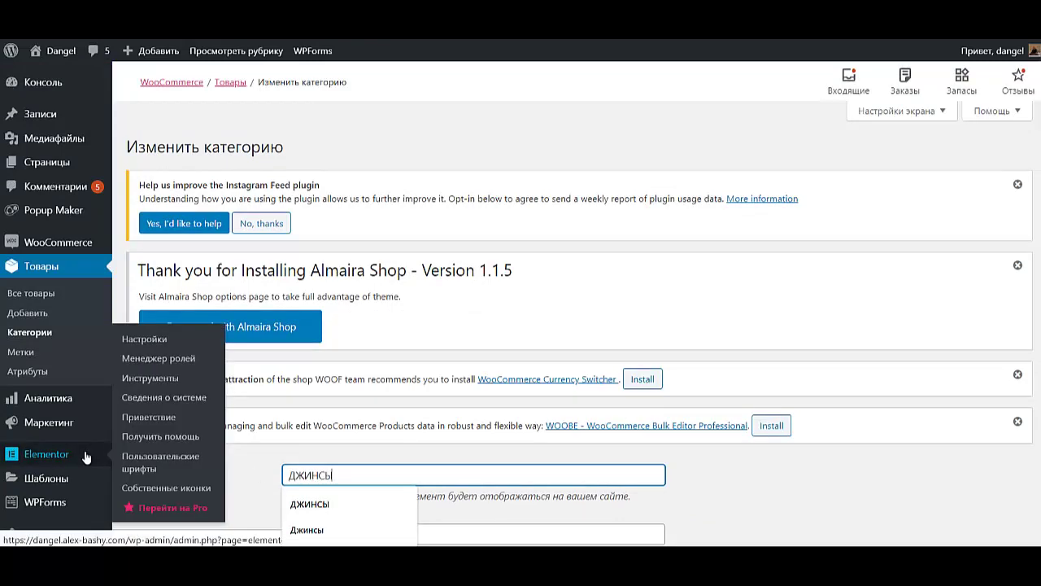
pyautogui.write('Ы')
pyautogui.click(789, 480)
# Set the slug of the ДЖИНСЫ category to джинсы.
pyautogui.scroll(-3, 390, 457)
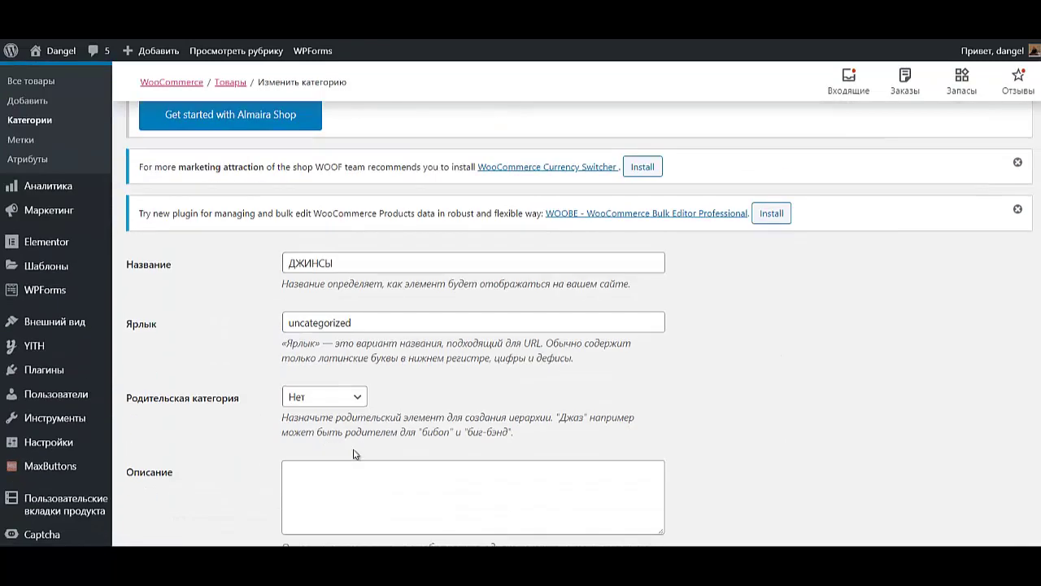
pyautogui.doubleClick(381, 318)
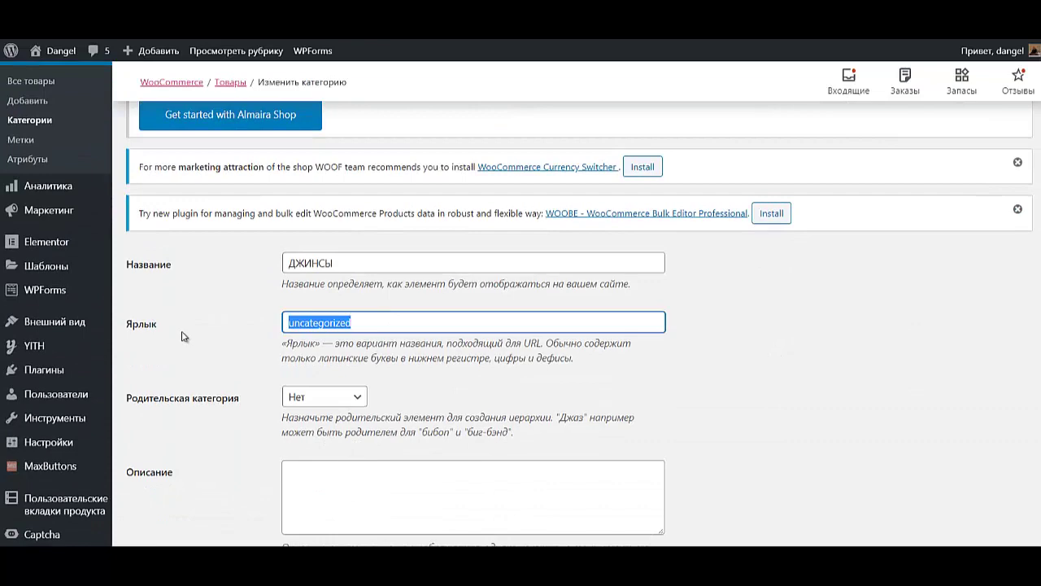
pyautogui.press('capslock')
pyautogui.write('дж')
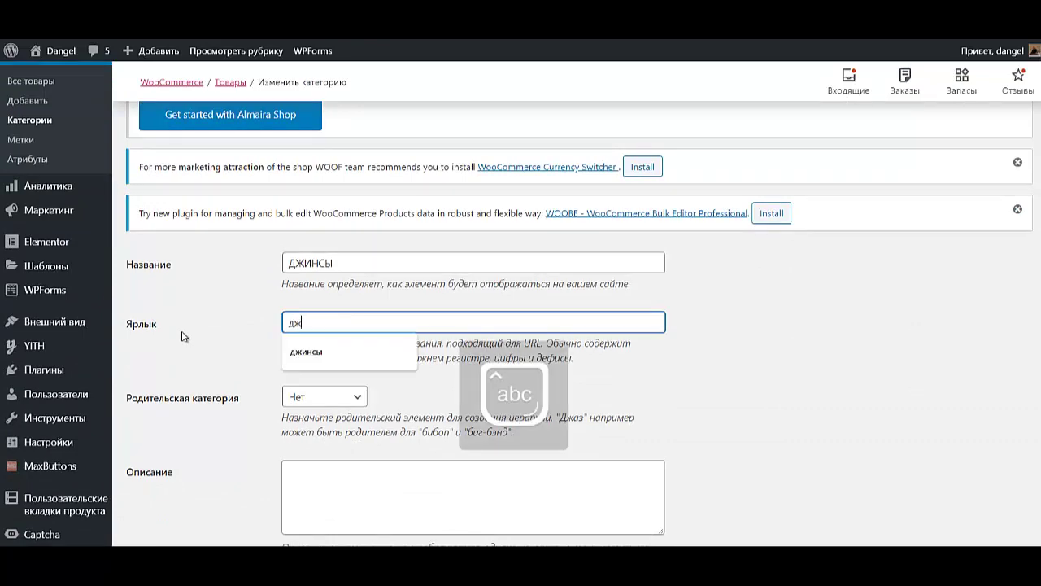
pyautogui.write('инсы')
# Set tomford1-600x600-1.jpg from the media library as the ДЖИНСЫ category's thumbnail and save the category.
pyautogui.scroll(-2, 420, 335)
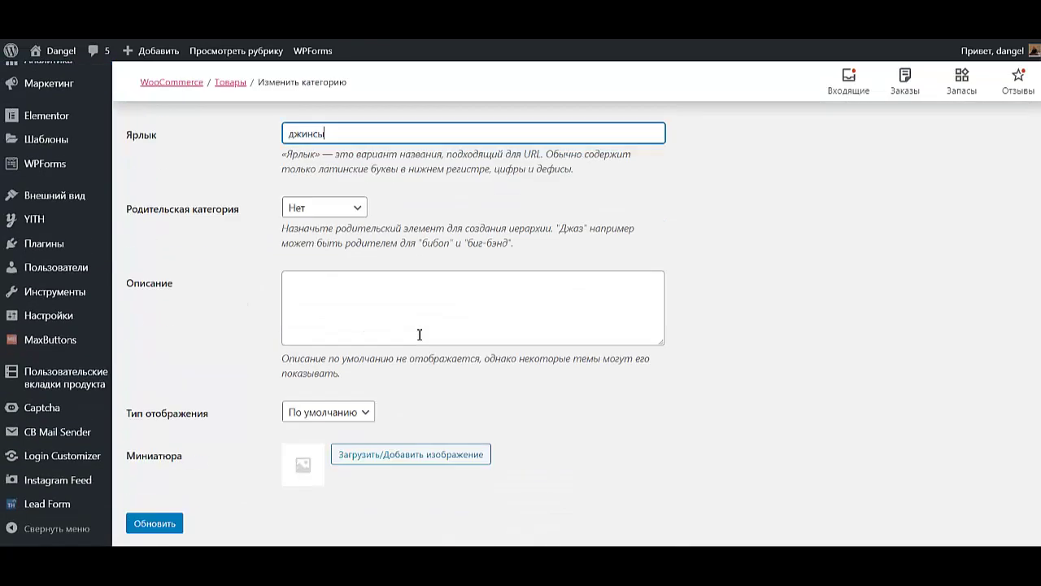
pyautogui.click(370, 429)
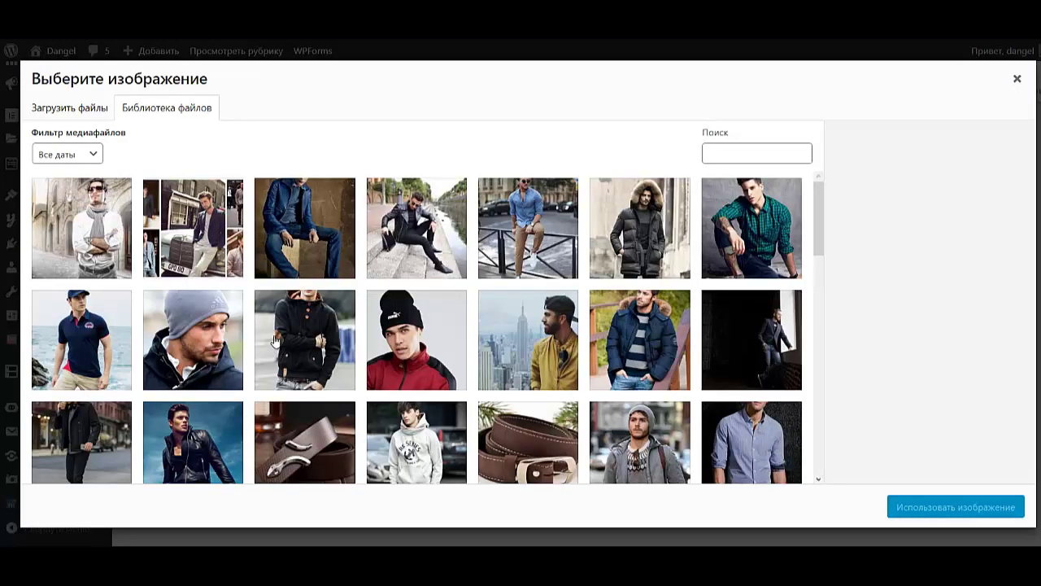
pyautogui.click(321, 195)
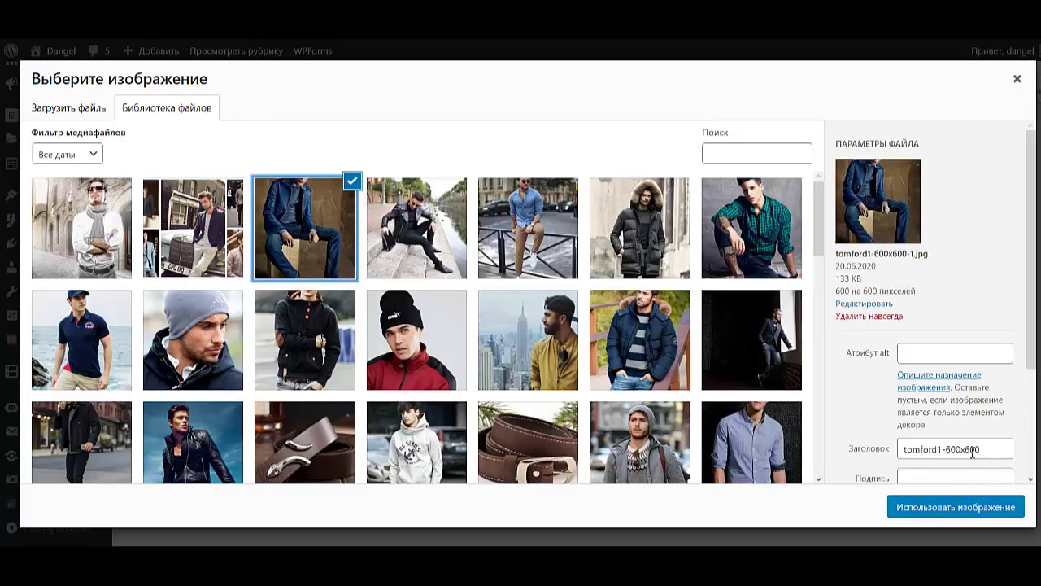
pyautogui.click(962, 513)
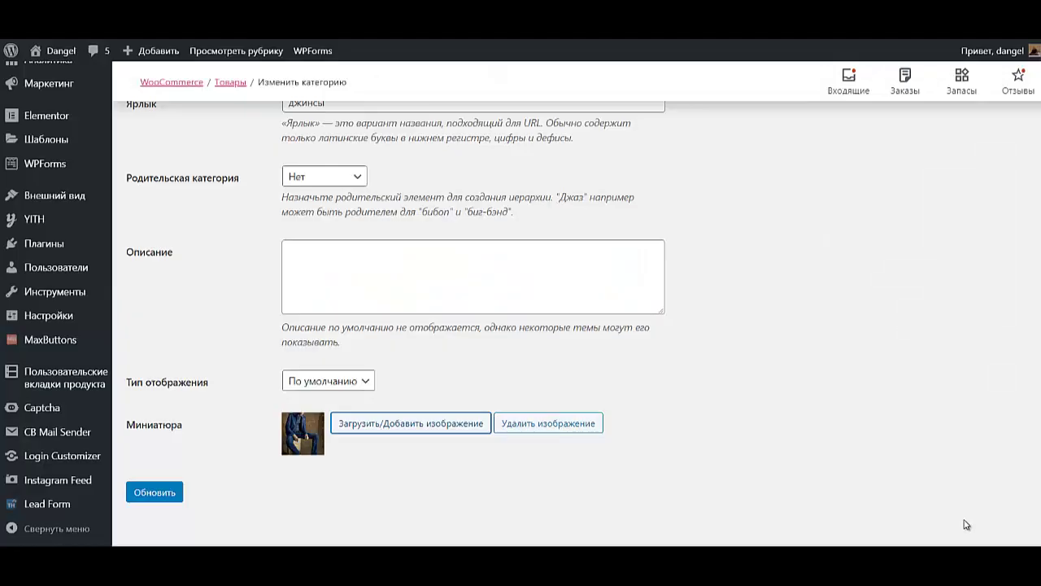
pyautogui.click(168, 498)
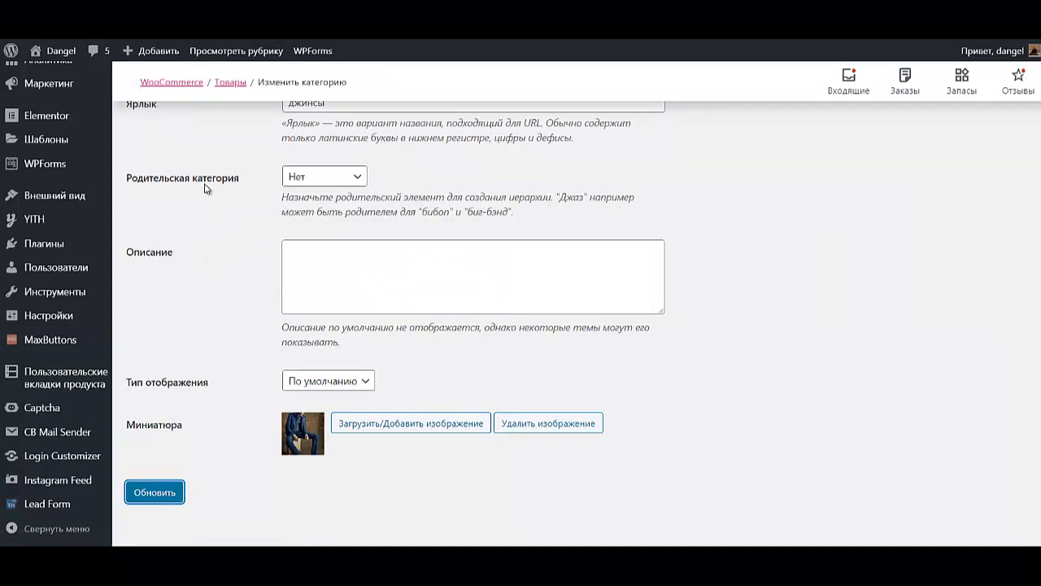
# Return to the category list and enter МАЙКИ as the name of a new category.
pyautogui.scroll(-3, 184, 274)
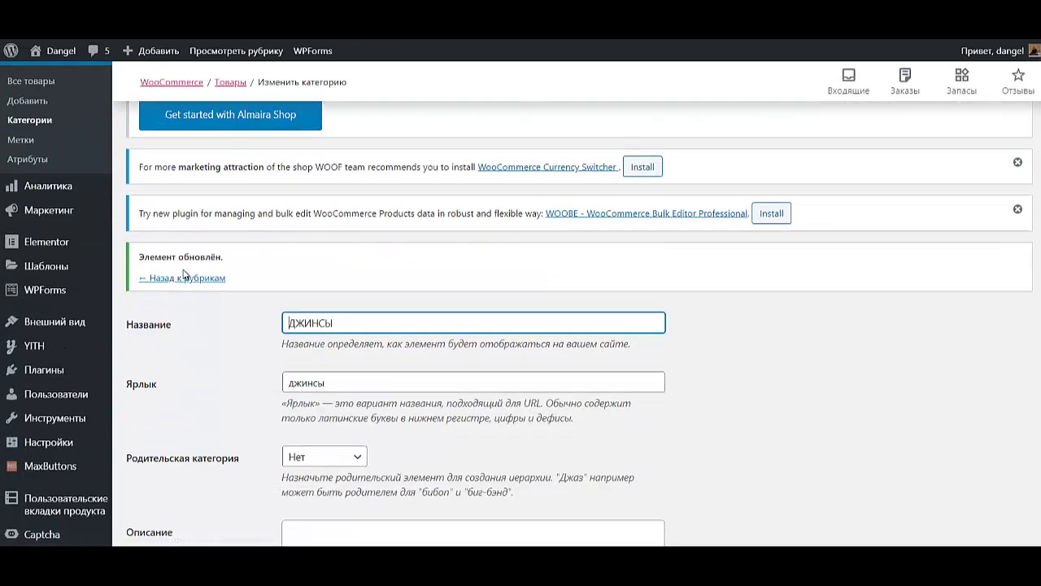
pyautogui.click(186, 281)
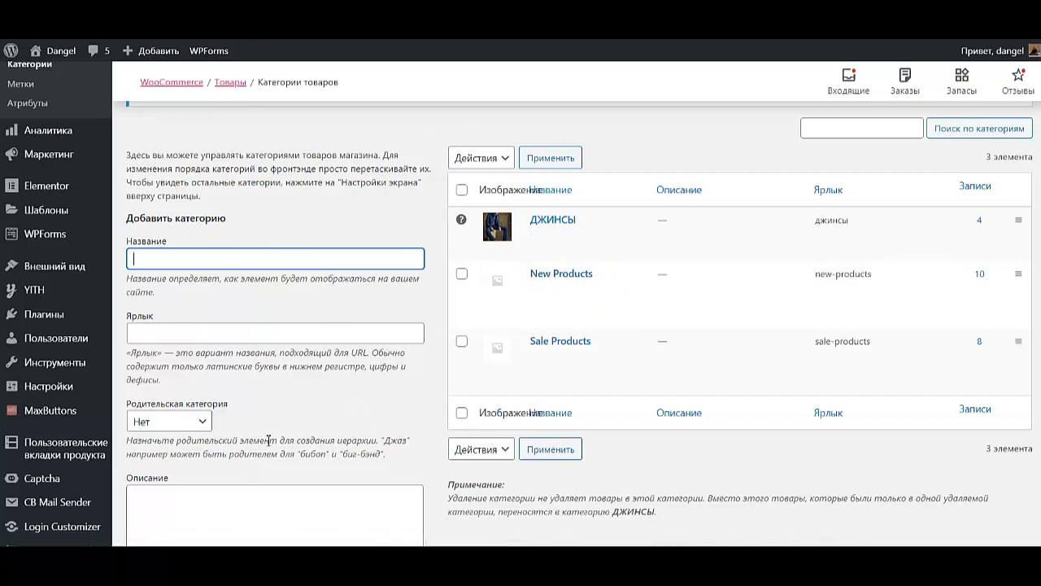
pyautogui.scroll(-4, 252, 383)
pyautogui.scroll(4, 237, 328)
pyautogui.scroll(-1, 225, 329)
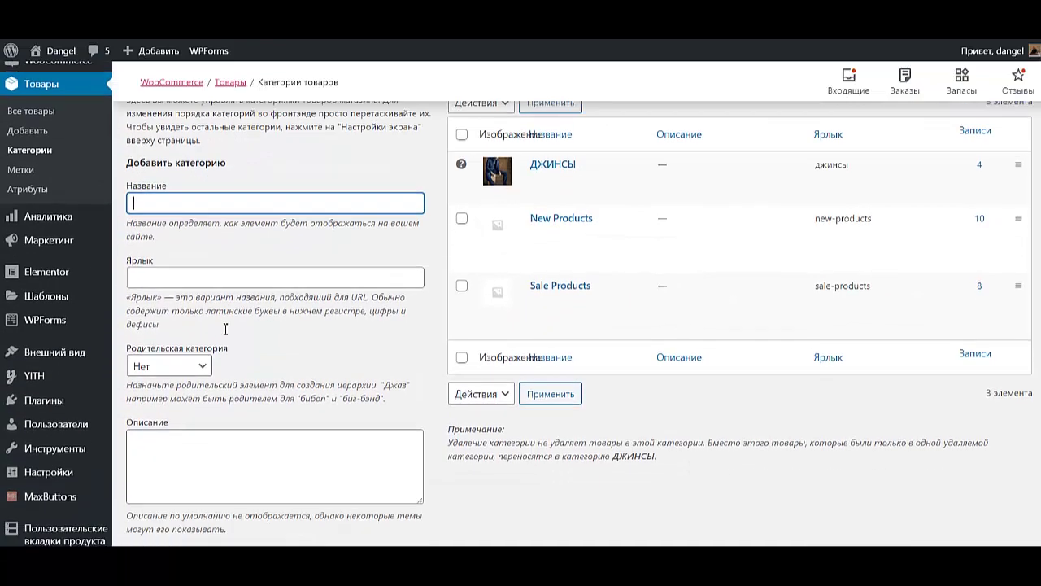
pyautogui.scroll(-1, 226, 329)
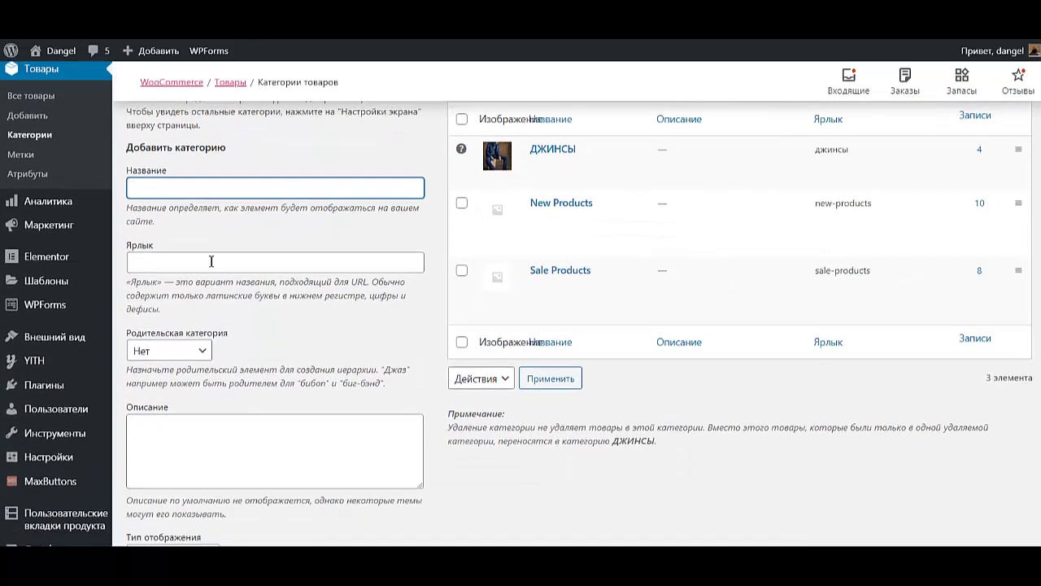
pyautogui.click(197, 190)
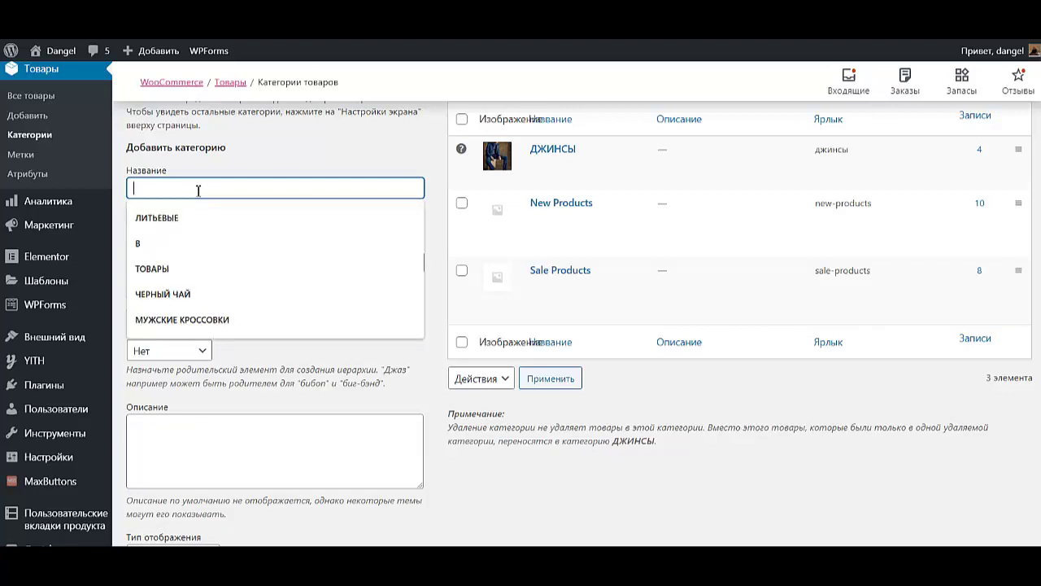
pyautogui.hotkey('ctrl', 'space')
pyautogui.write('МАЙКИ')
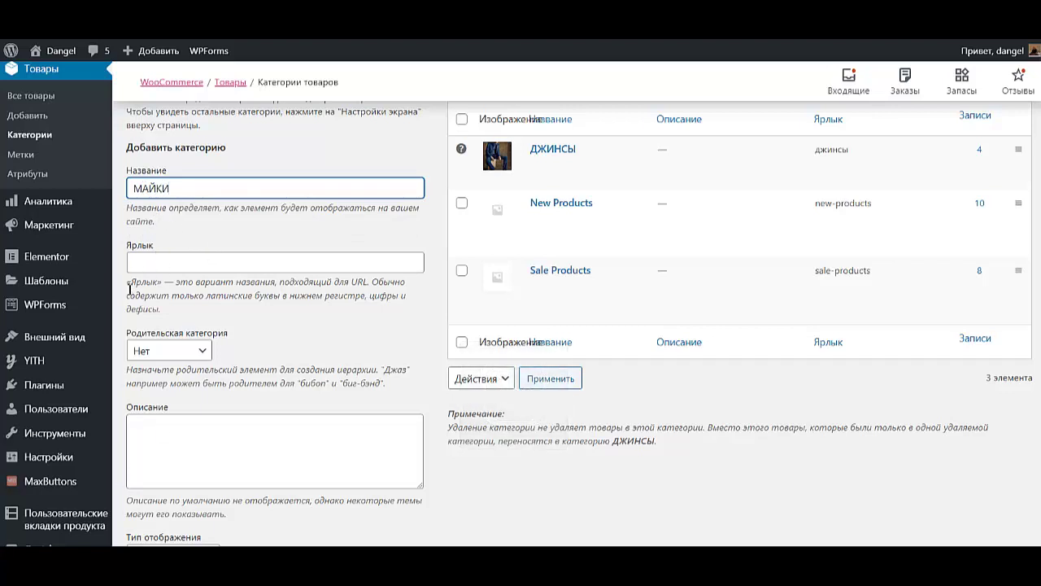
# Choose s1200-3.jpg from the media library as the МАЙКИ thumbnail and add the category.
pyautogui.scroll(-3, 159, 280)
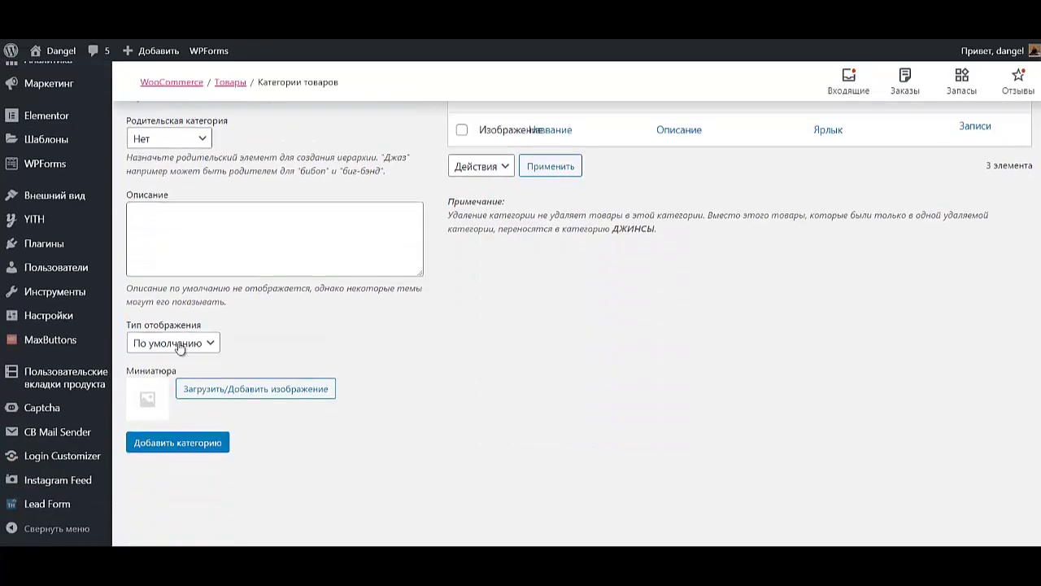
pyautogui.click(262, 390)
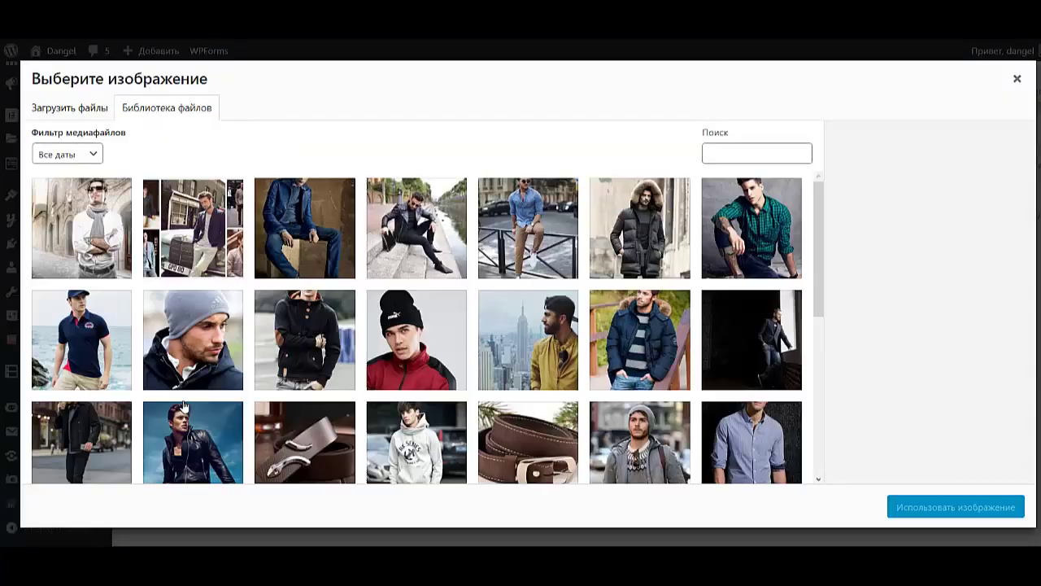
pyautogui.click(96, 356)
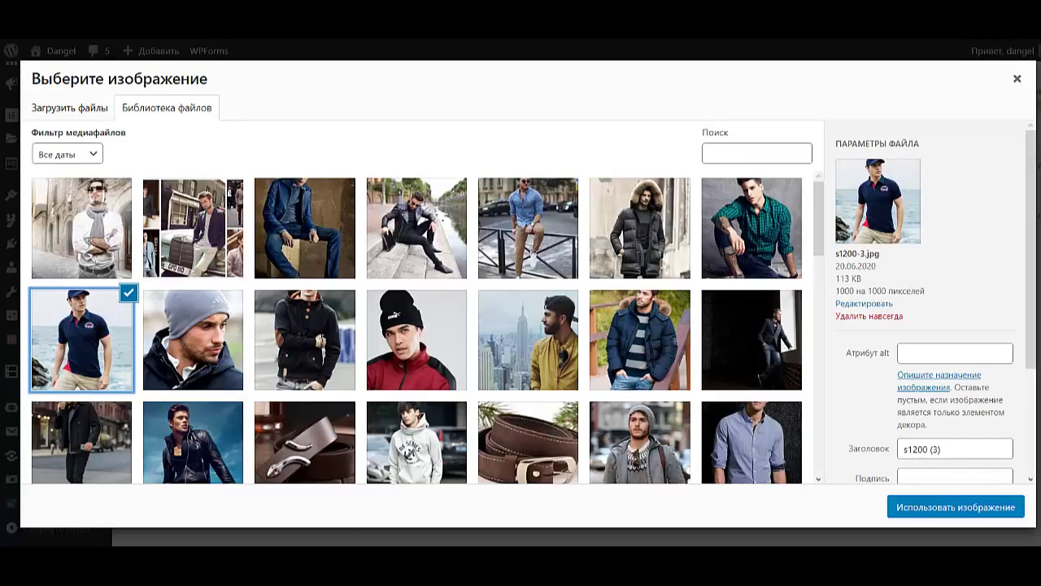
pyautogui.click(925, 508)
pyautogui.click(200, 488)
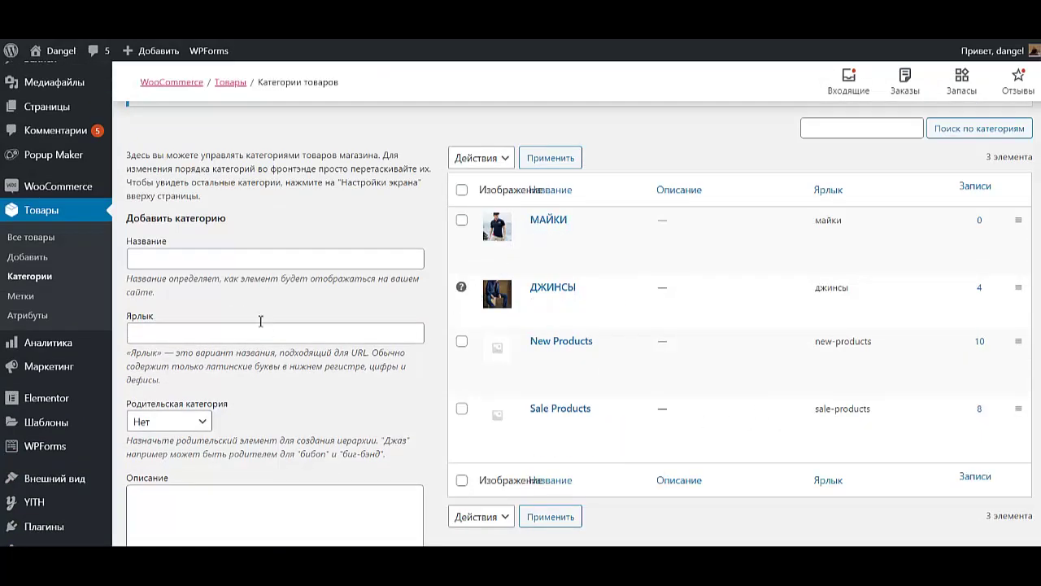
# Add a product category named РУБАШКИ with the green checked shirt photo as its thumbnail.
pyautogui.click(235, 259)
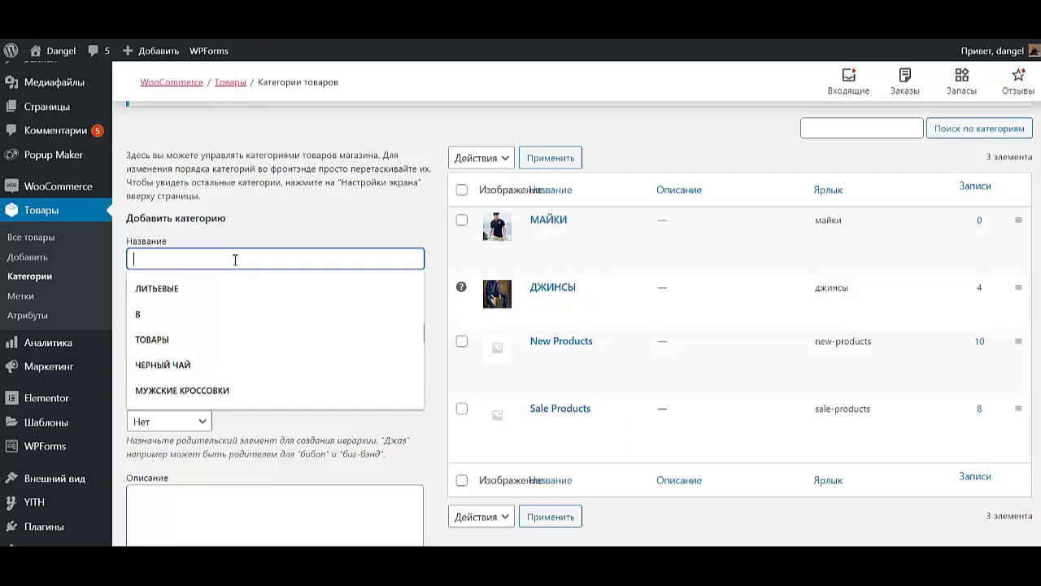
pyautogui.write('РУБАШКИ')
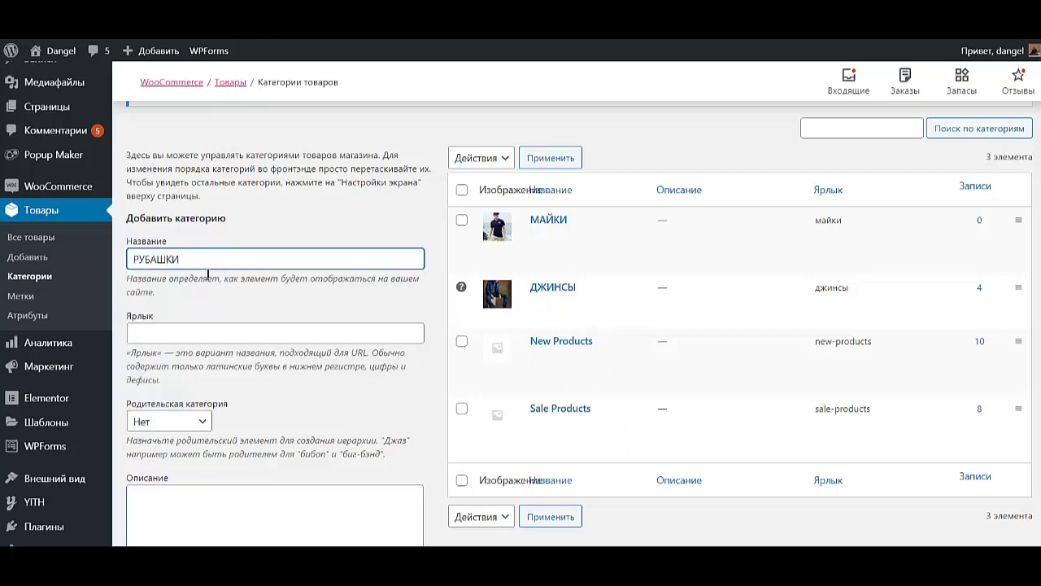
pyautogui.scroll(-4, 209, 277)
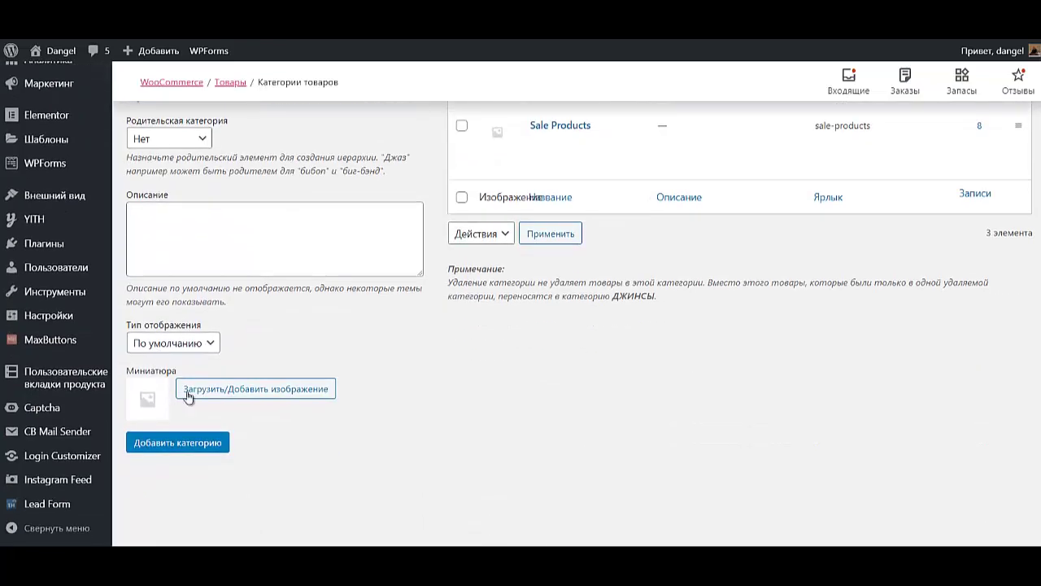
pyautogui.click(231, 388)
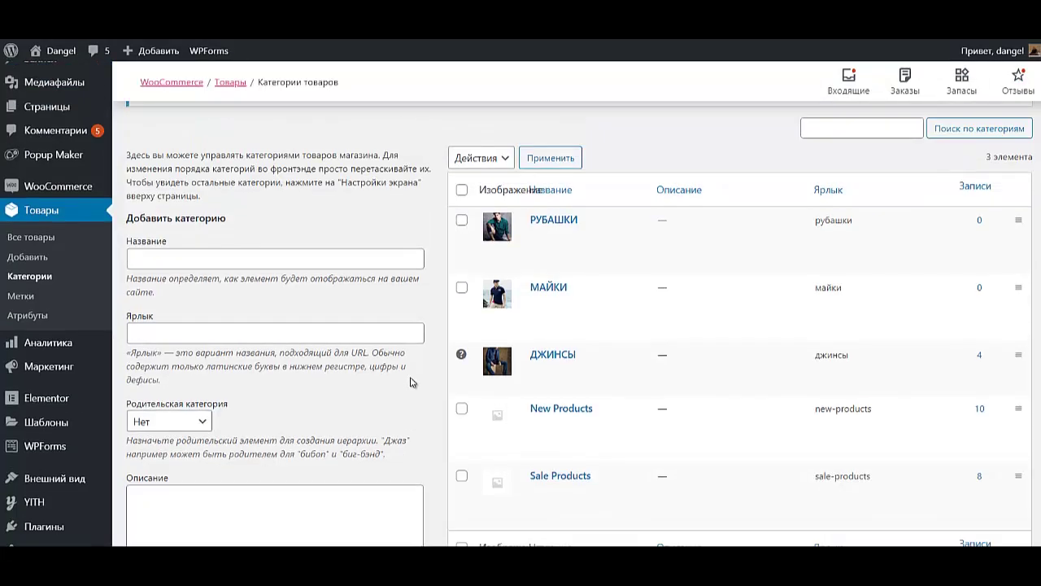
# Enter ТОЛСТОВКИ as the name of a new category.
pyautogui.scroll(-5, 411, 382)
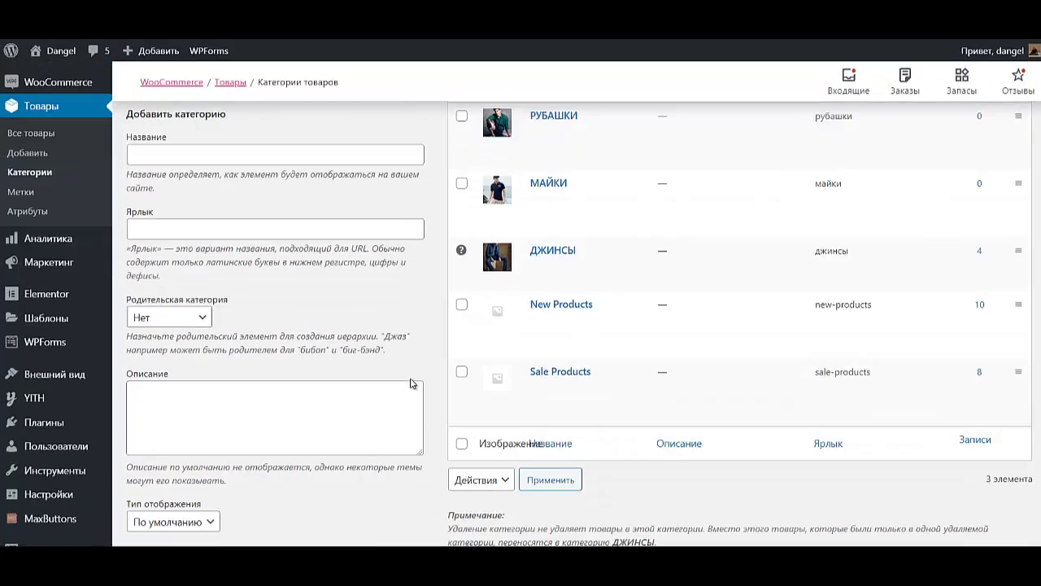
pyautogui.scroll(6, 411, 382)
pyautogui.moveTo(535, 293)
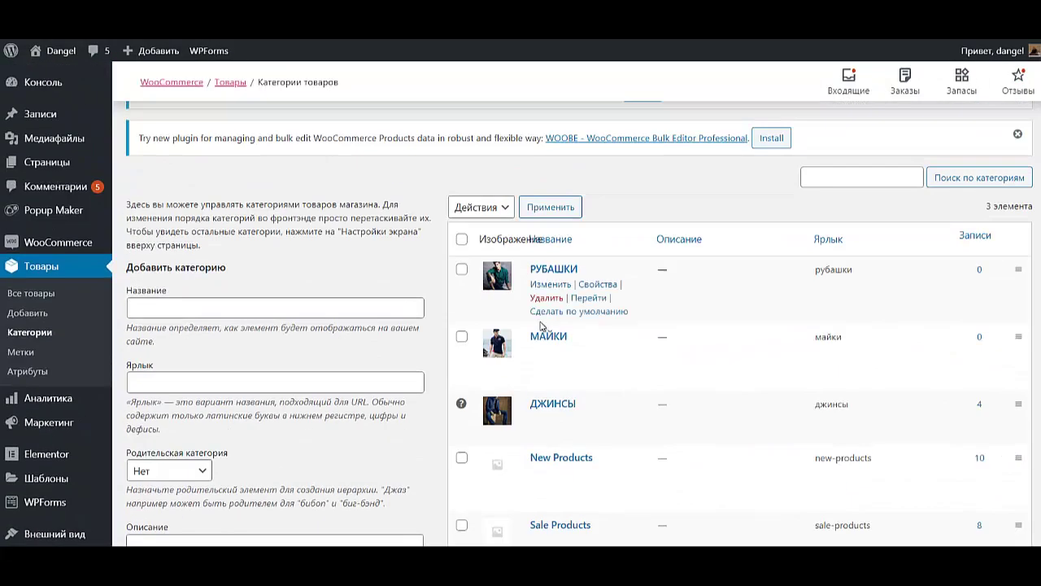
pyautogui.click(242, 309)
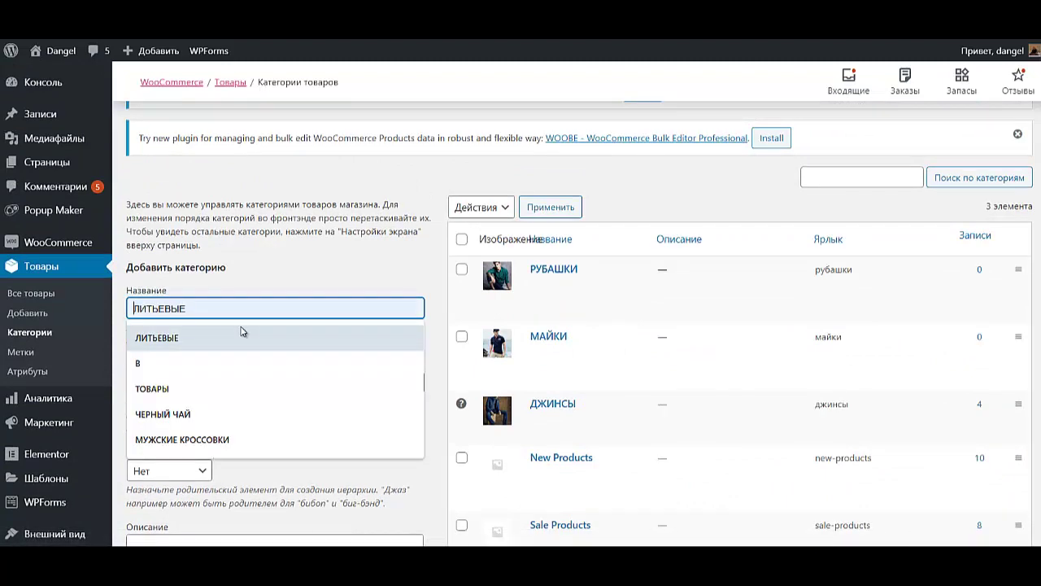
pyautogui.write('ТОЛСТОВКИ')
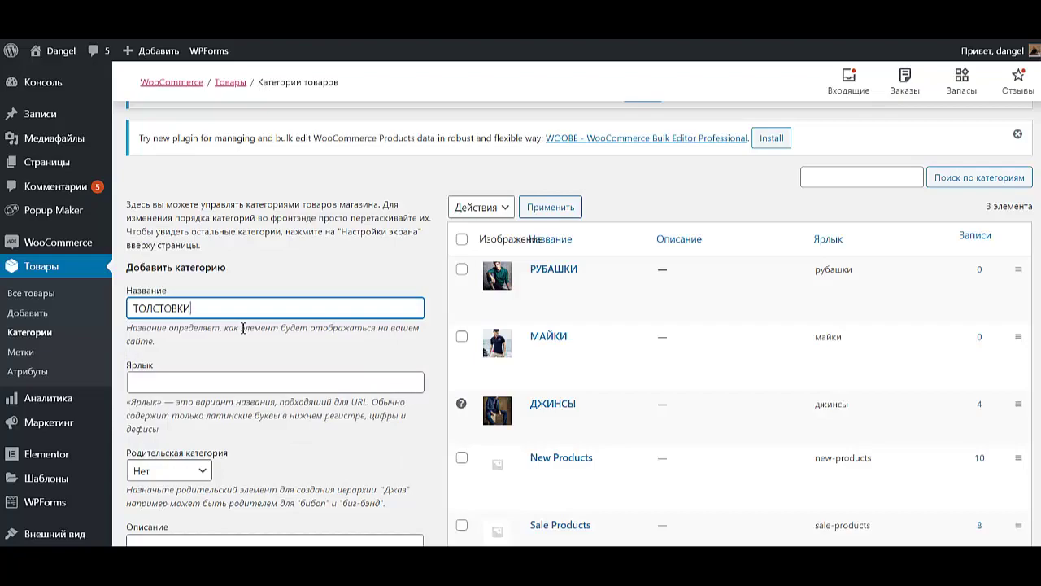
# Choose 01fb05816e440c3d01e6d4378ed53932.jpg from the media library as the ТОЛСТОВКИ thumbnail and add the category.
pyautogui.scroll(-5, 242, 328)
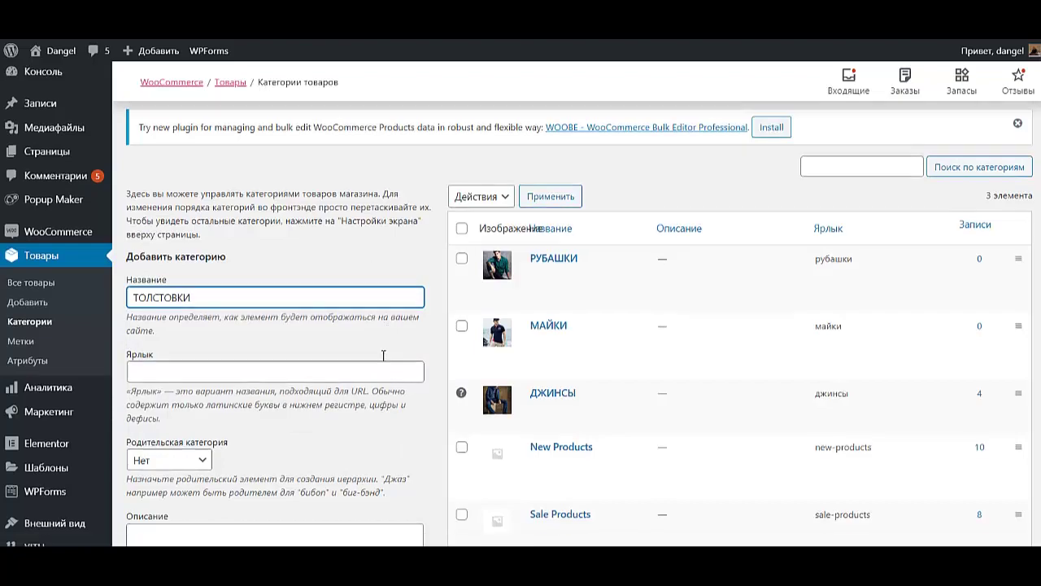
pyautogui.click(199, 440)
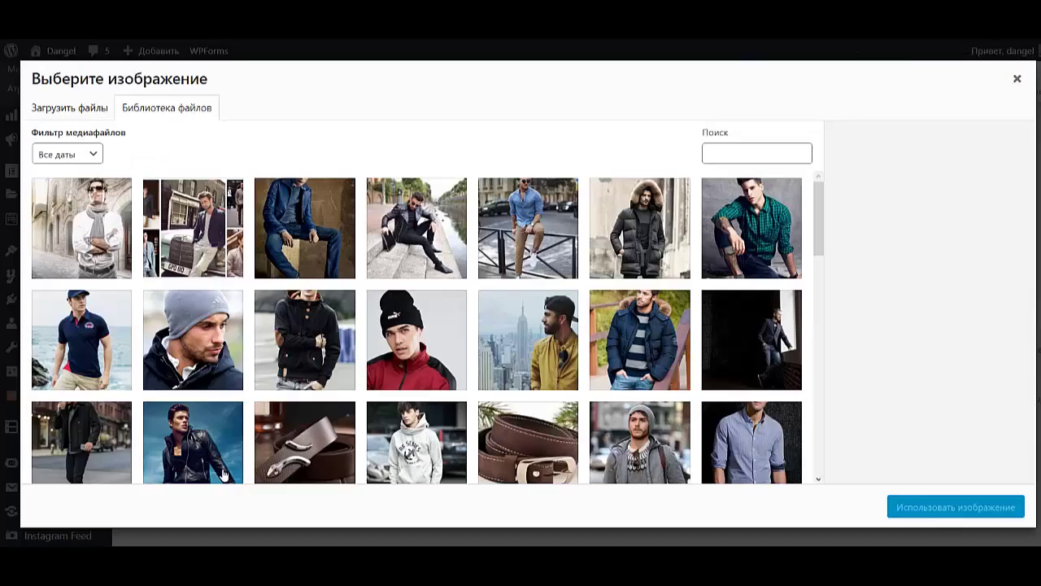
pyautogui.scroll(-5, 223, 474)
pyautogui.click(81, 331)
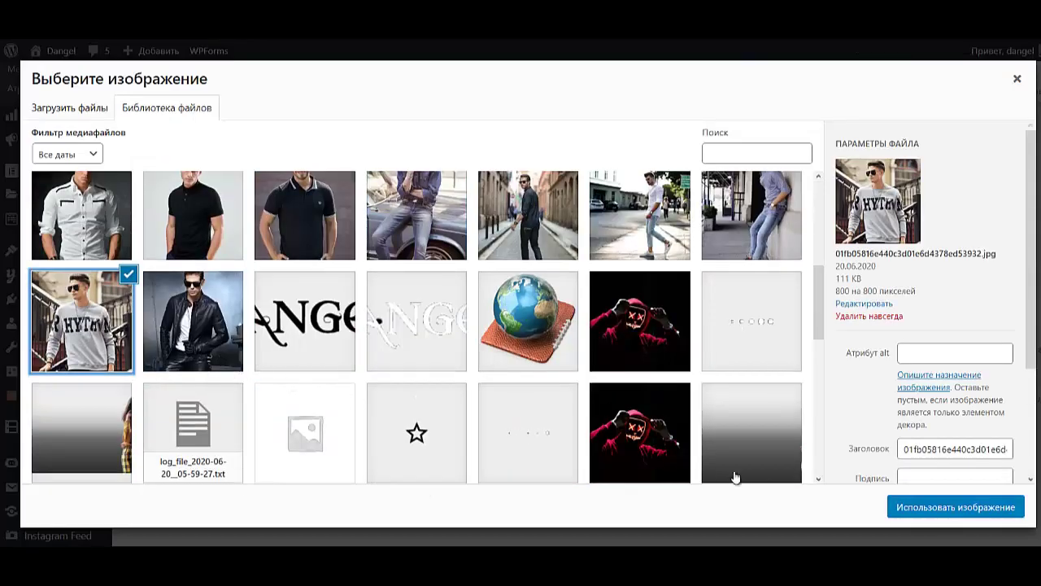
pyautogui.click(910, 510)
pyautogui.click(159, 536)
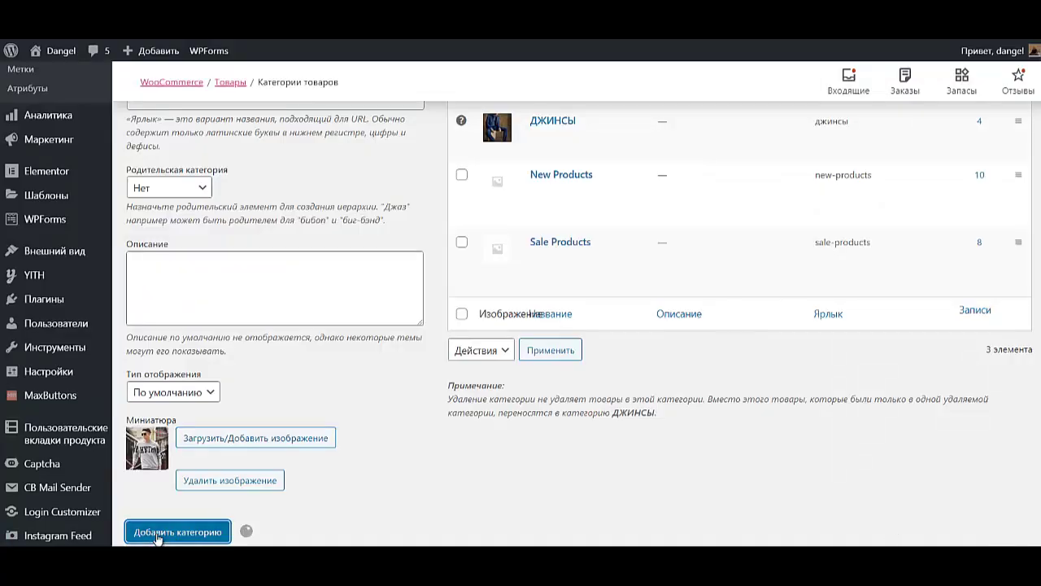
# Enter КУРТКИ as the name of a new category.
pyautogui.scroll(4, 238, 411)
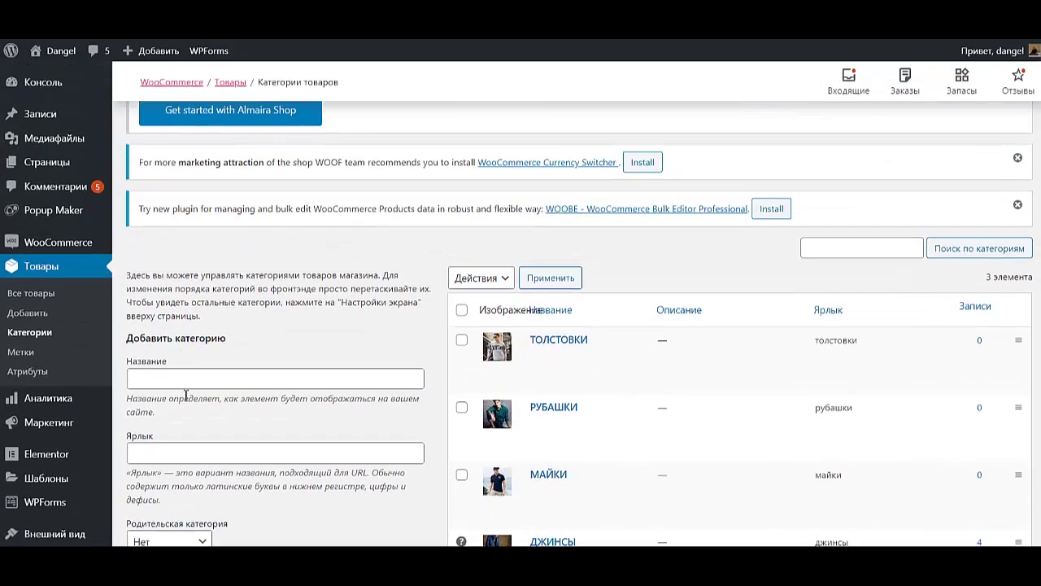
pyautogui.click(189, 380)
pyautogui.write('КУРТКИ')
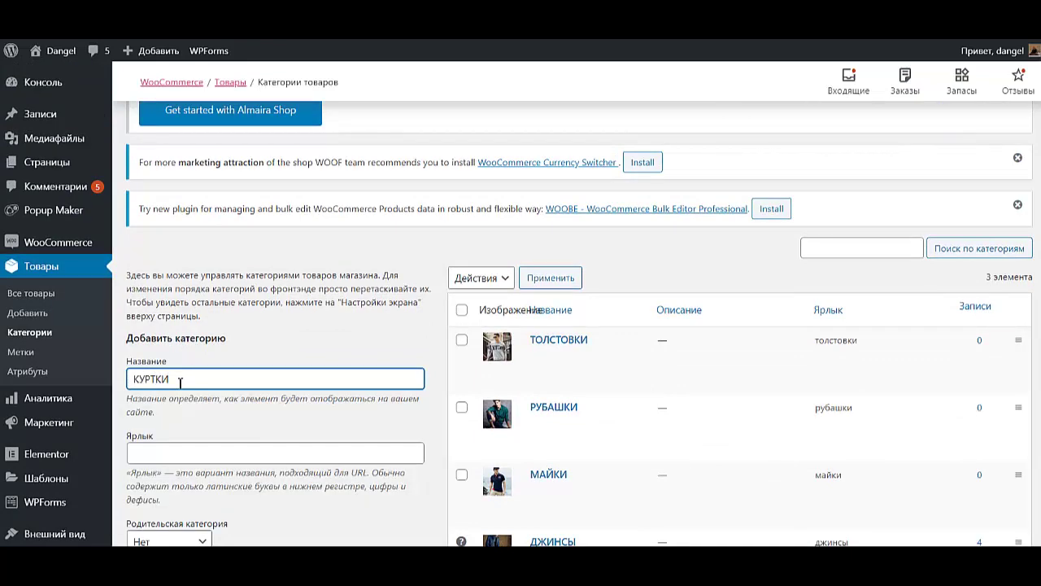
# Choose the photo of the man in a leather jacket against a blue background as the КУРТКИ thumbnail and add the category.
pyautogui.scroll(-5, 180, 383)
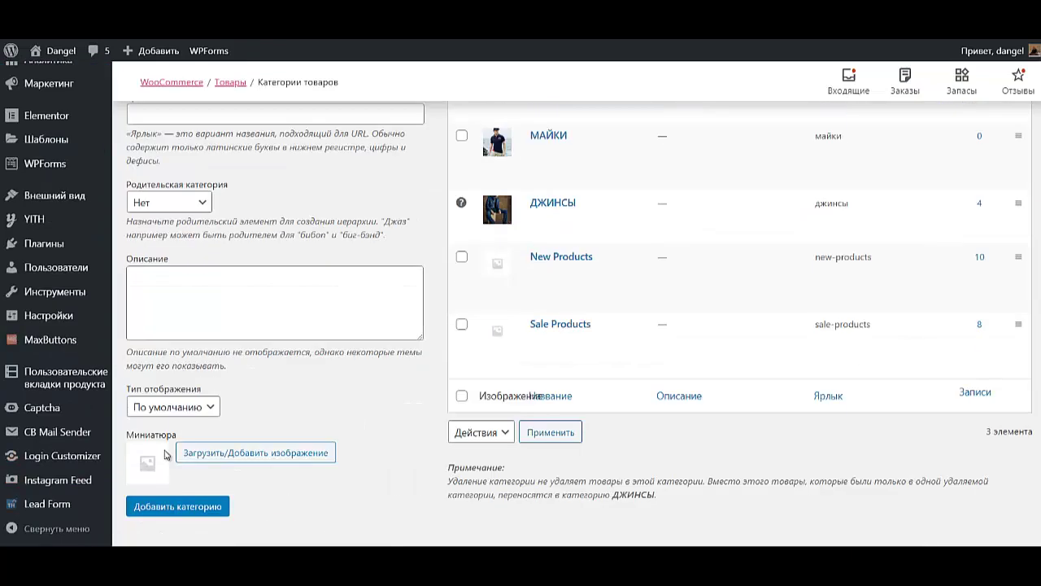
pyautogui.click(227, 439)
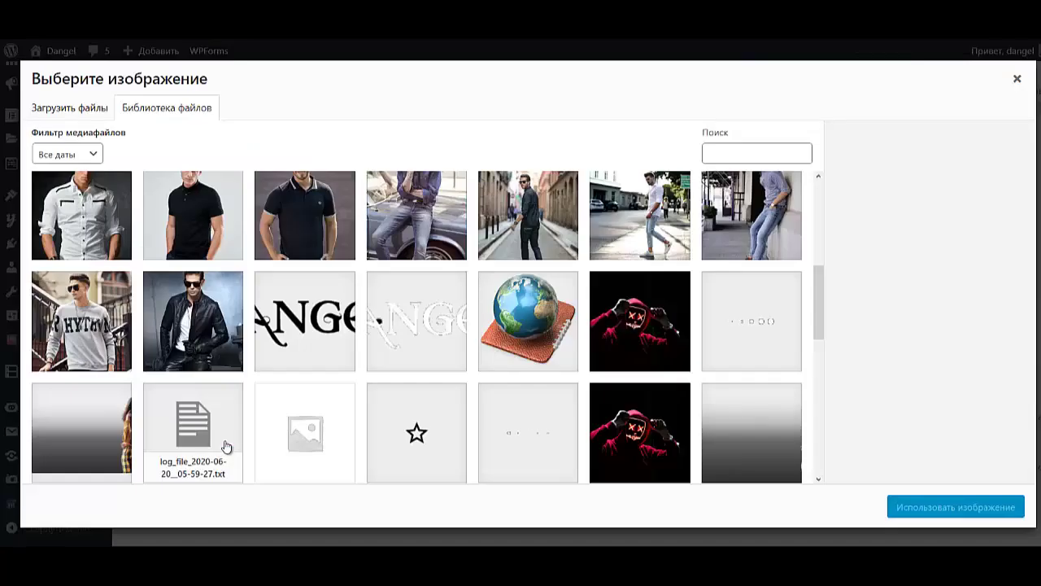
pyautogui.scroll(5, 265, 298)
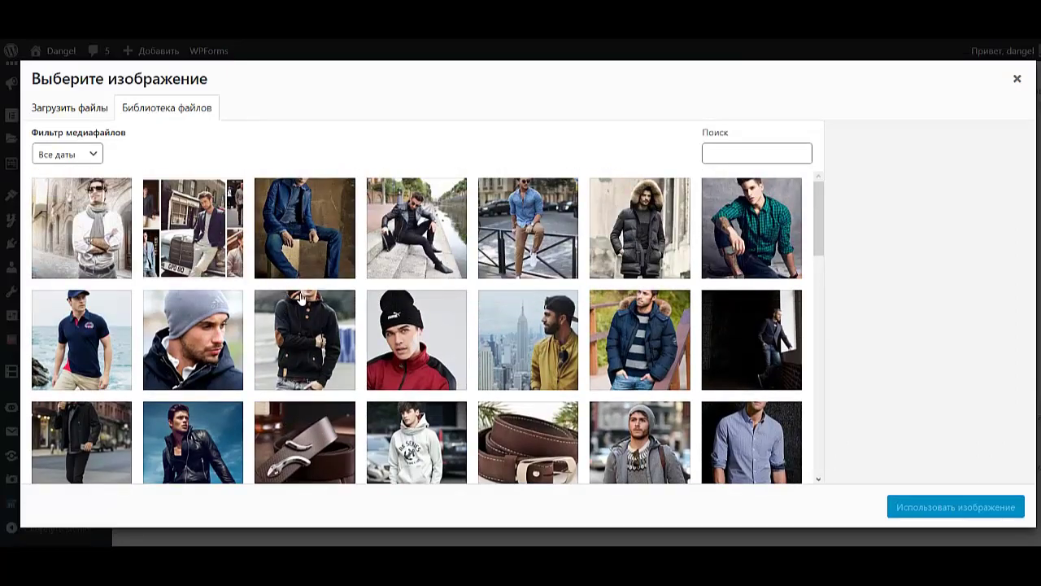
pyautogui.scroll(-1, 289, 297)
pyautogui.click(193, 308)
pyautogui.click(957, 505)
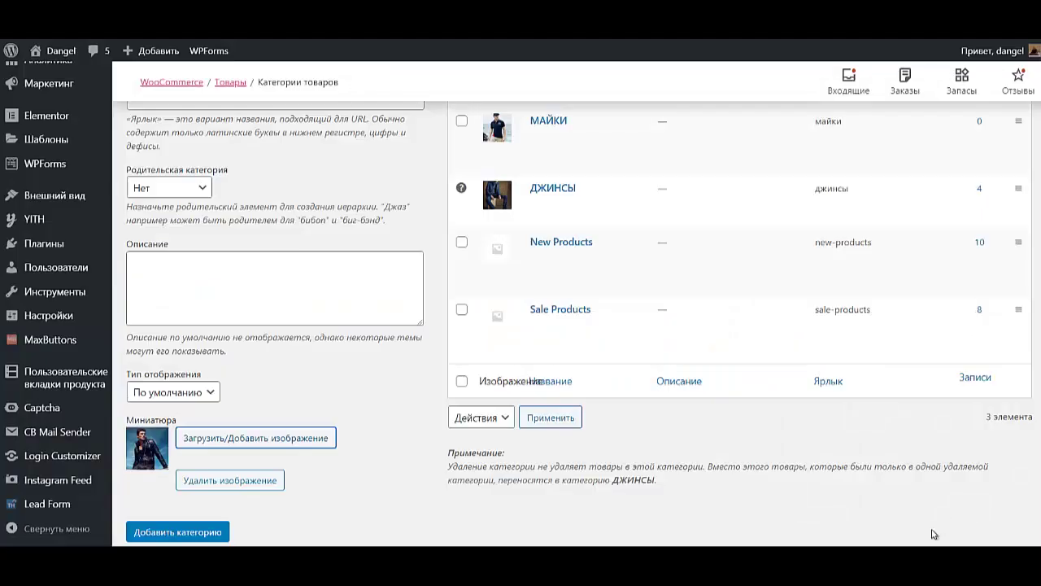
pyautogui.click(140, 524)
# Name a new category КОЖАНЫЕ and set the photo of the man in sunglasses and a black leather jacket as its thumbnail.
pyautogui.scroll(4, 410, 406)
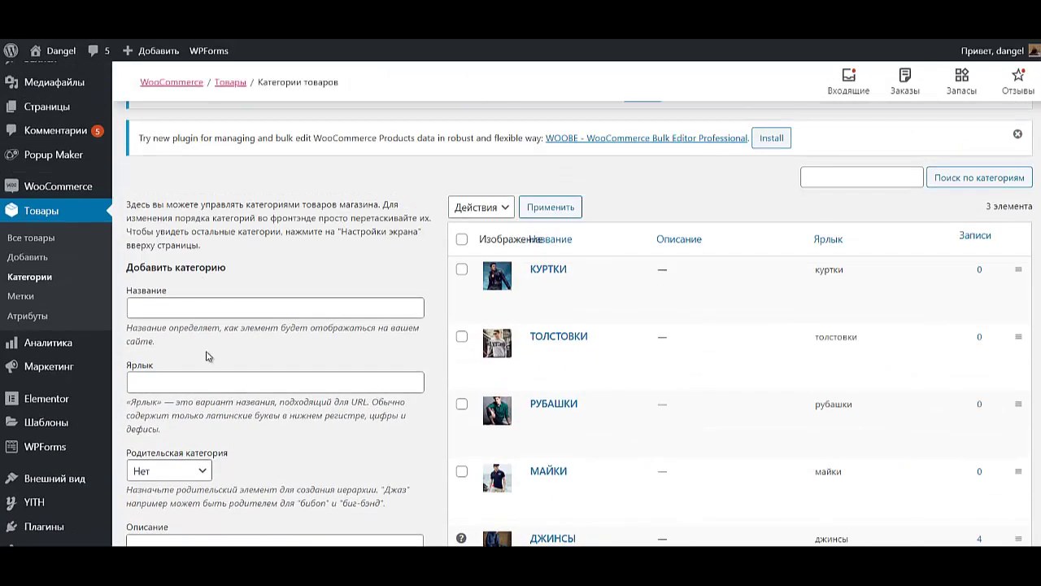
pyautogui.click(208, 312)
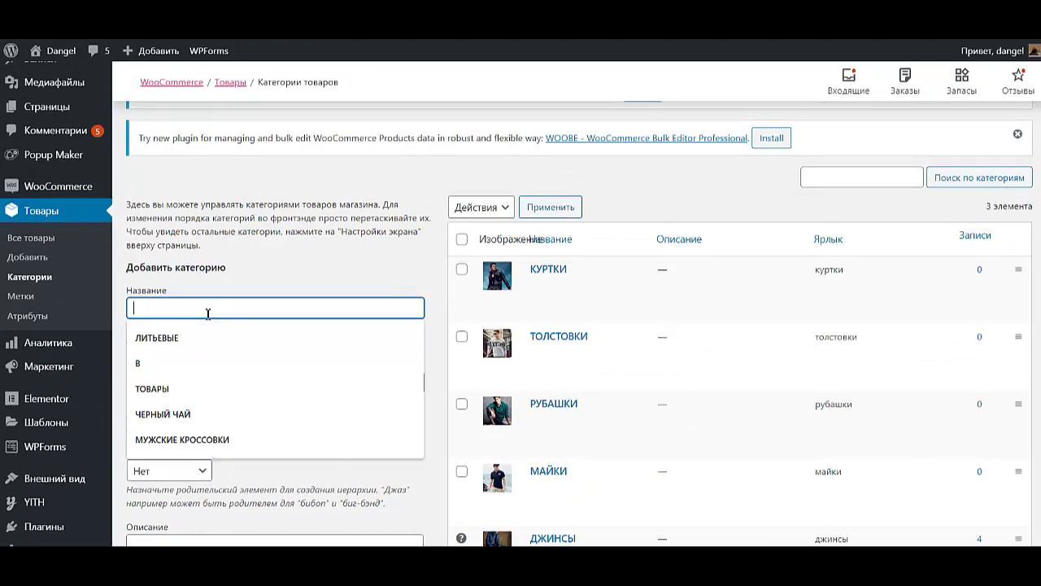
pyautogui.write('КОЖ')
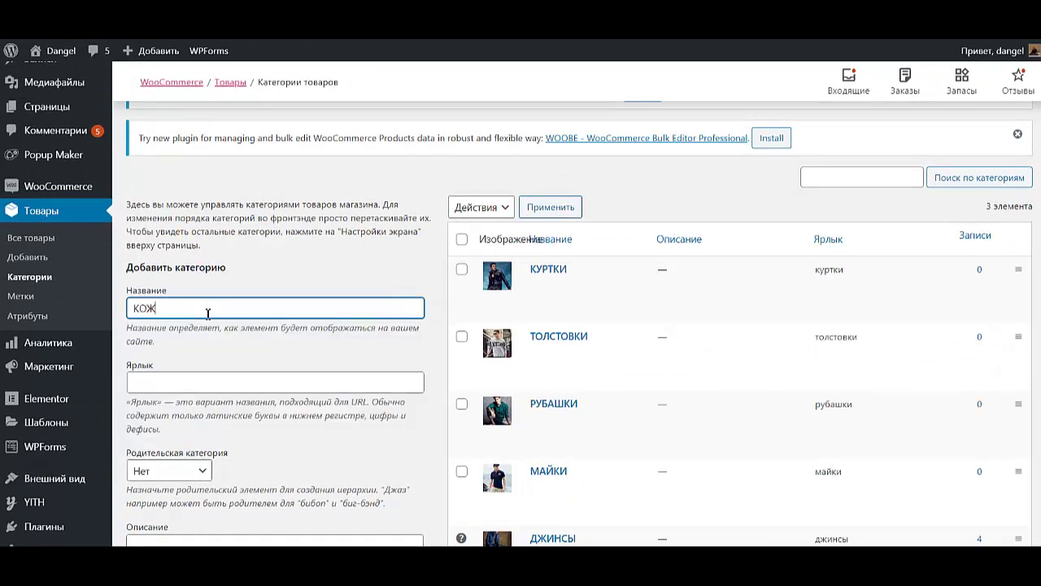
pyautogui.write('АНЫЕ')
pyautogui.scroll(-5, 319, 380)
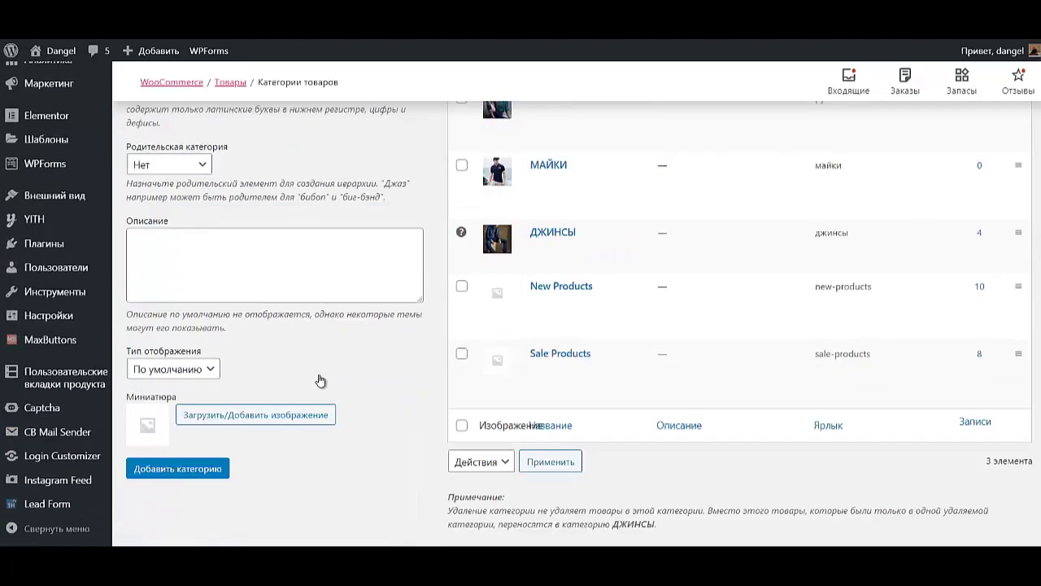
pyautogui.click(244, 365)
pyautogui.scroll(1, 220, 426)
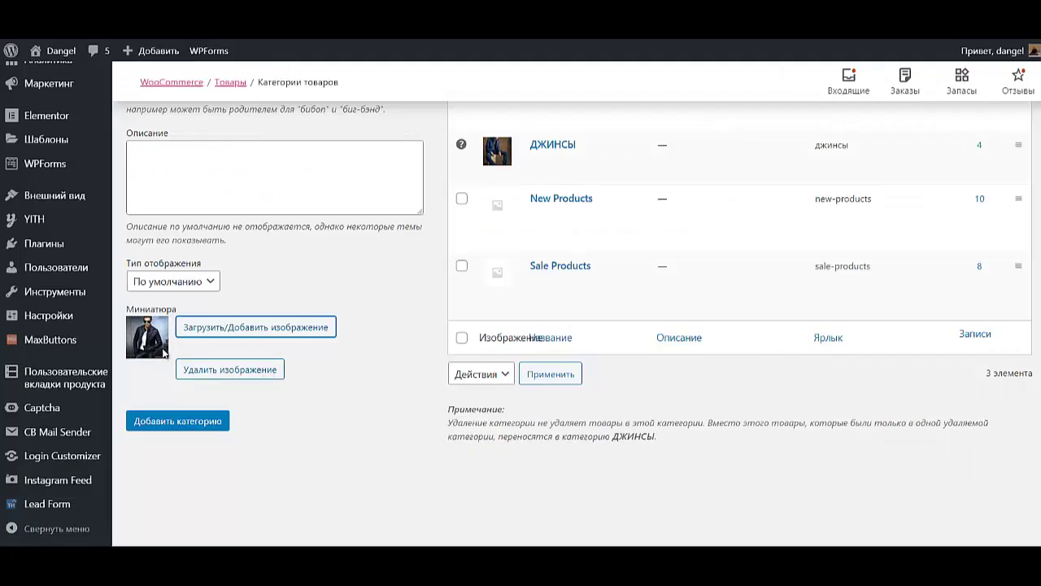
# Set КУРТКИ as the parent category of КОЖАНЫЕ and add the subcategory.
pyautogui.scroll(3, 204, 362)
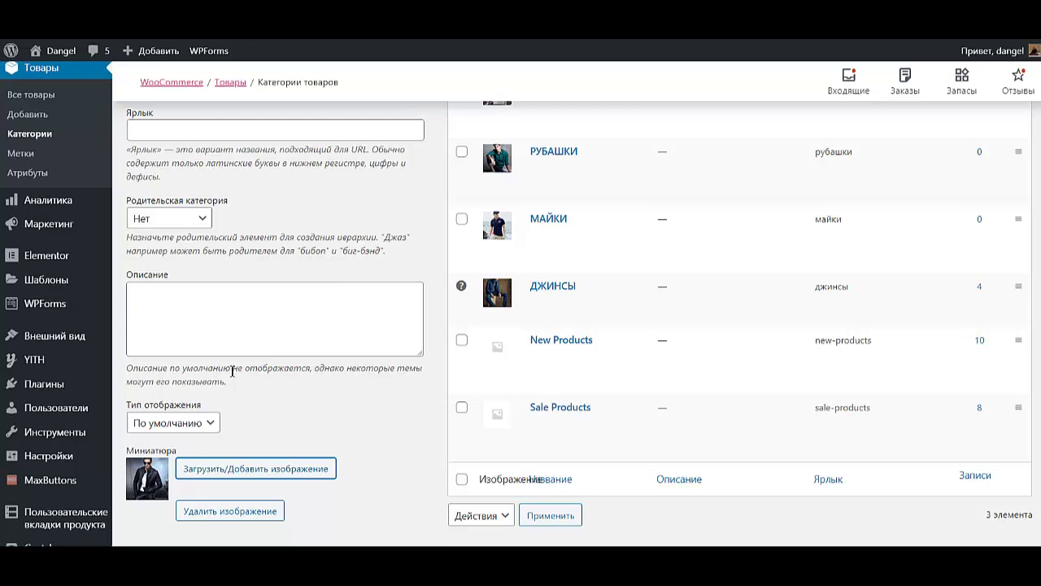
pyautogui.scroll(6, 232, 371)
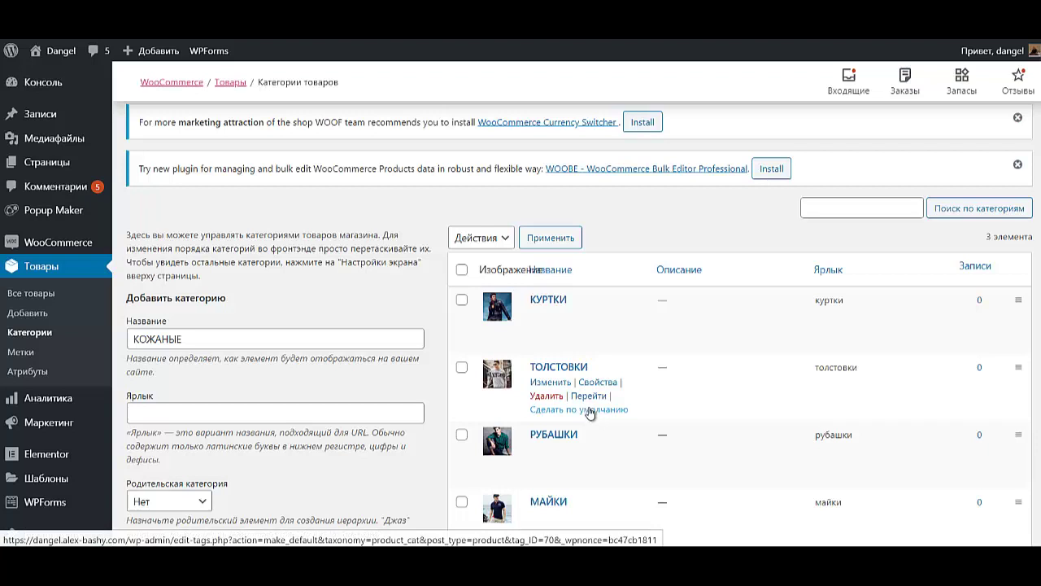
pyautogui.scroll(-5, 200, 426)
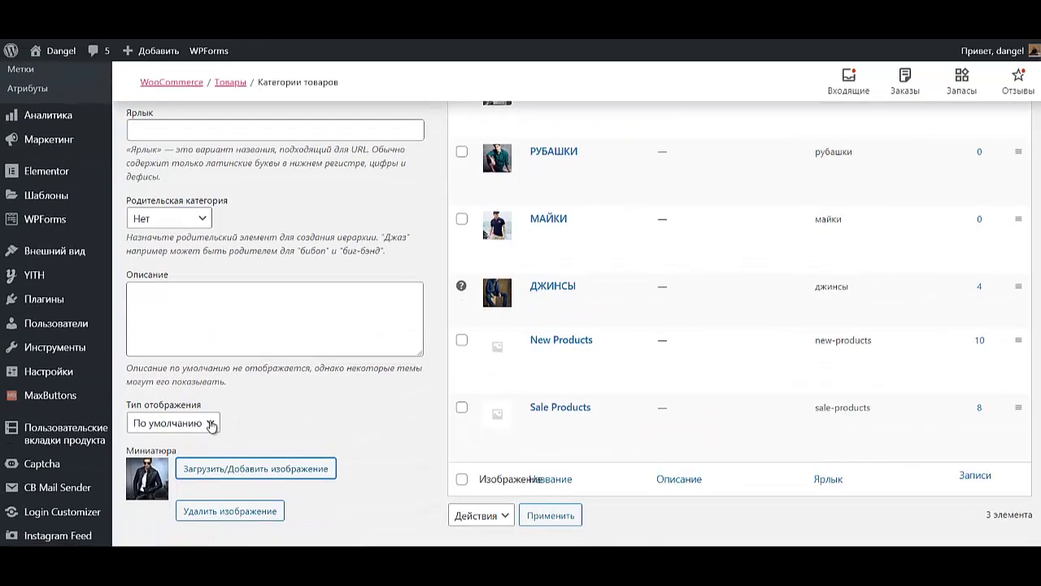
pyautogui.scroll(3, 198, 454)
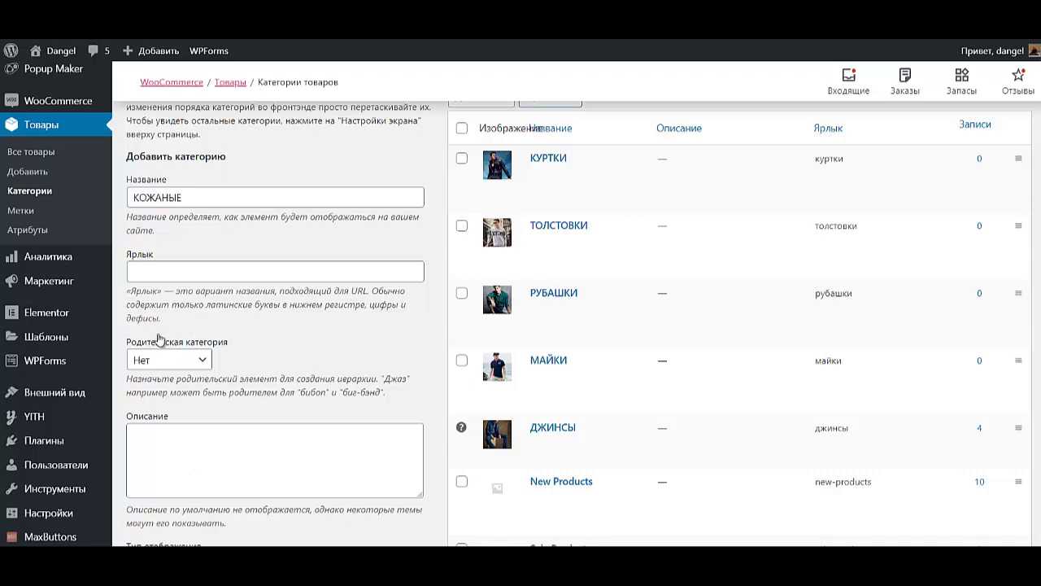
pyautogui.click(181, 359)
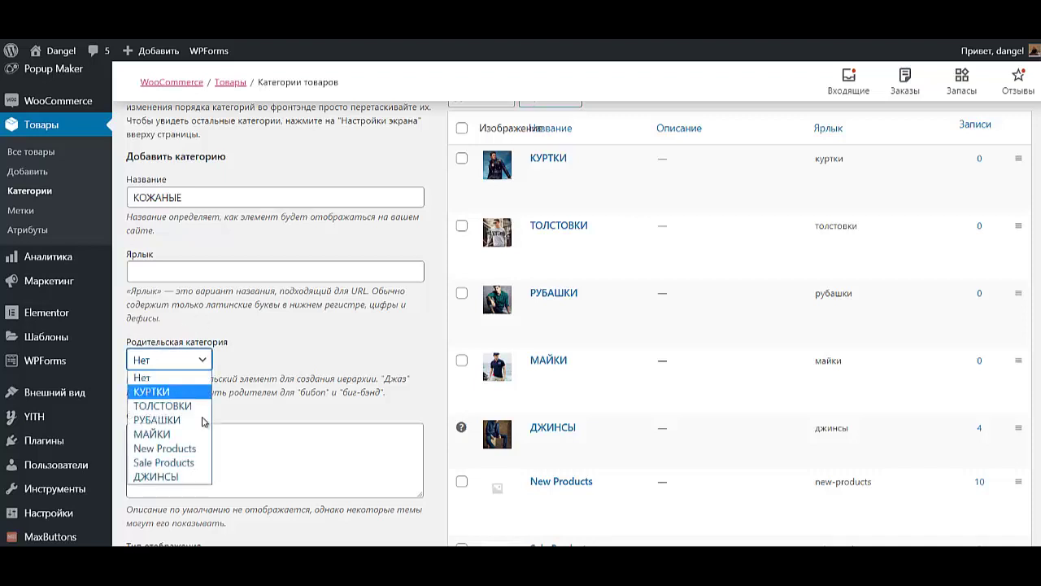
pyautogui.click(151, 391)
pyautogui.scroll(-6, 171, 403)
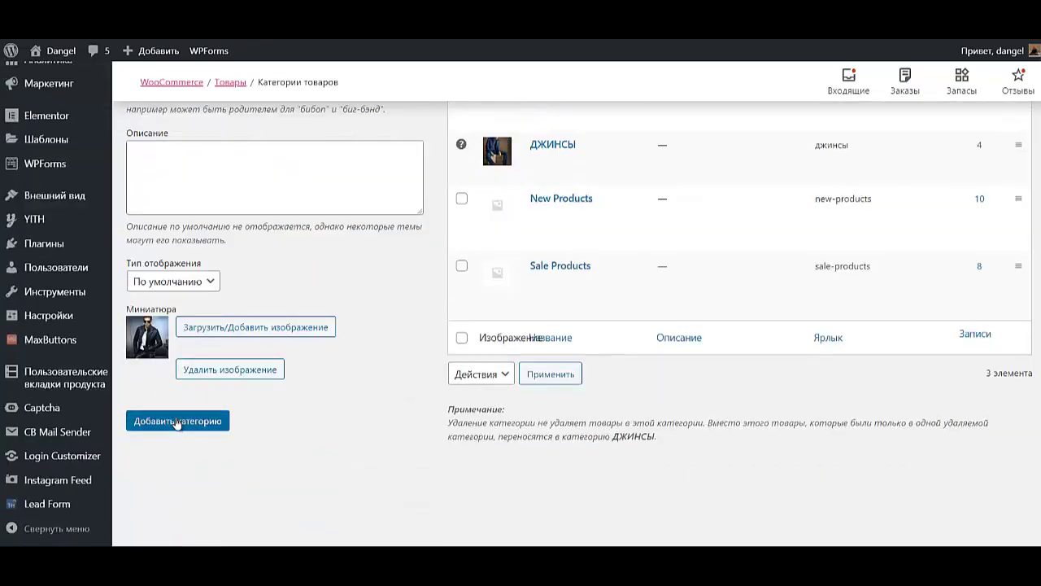
pyautogui.click(177, 421)
# Enter ПУХОВИКИ as the name of a new category.
pyautogui.scroll(4, 244, 285)
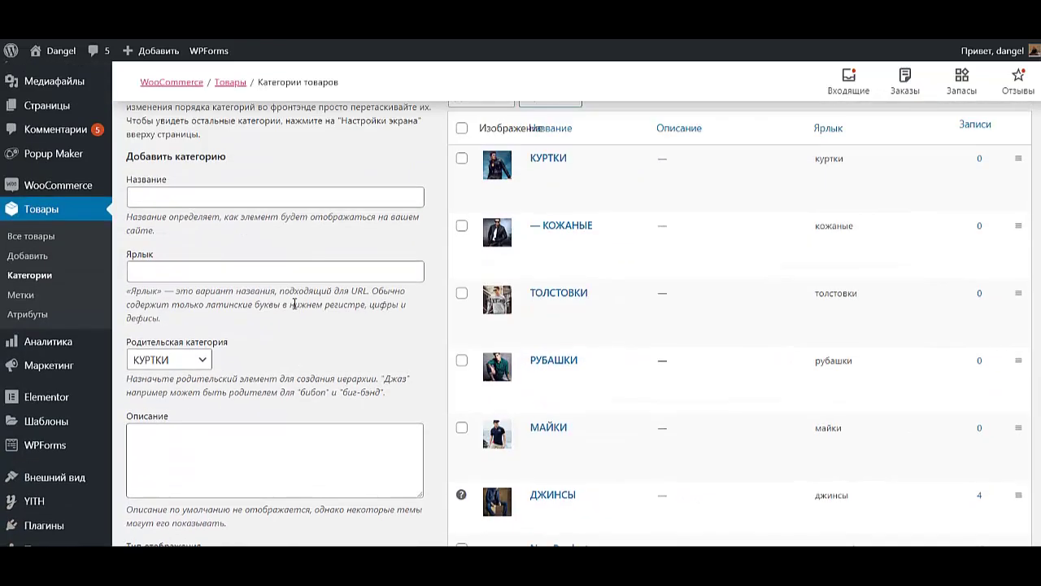
pyautogui.click(181, 202)
pyautogui.write('ПУХОВИКИ')
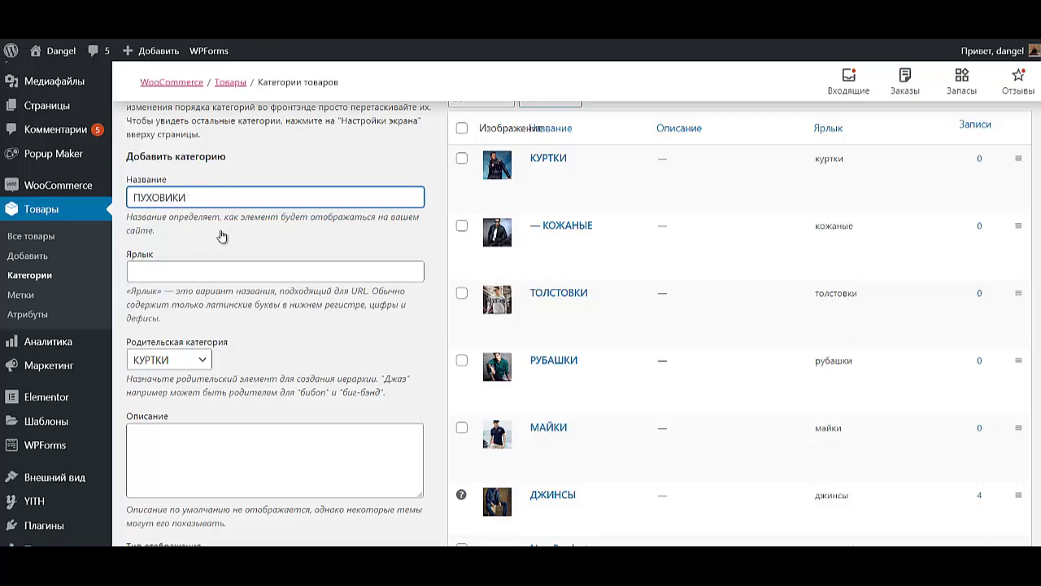
# Set the fur-hooded winter jacket photo as the ПУХОВИКИ thumbnail and add the category under the parent КУРТКИ.
pyautogui.scroll(-6, 187, 310)
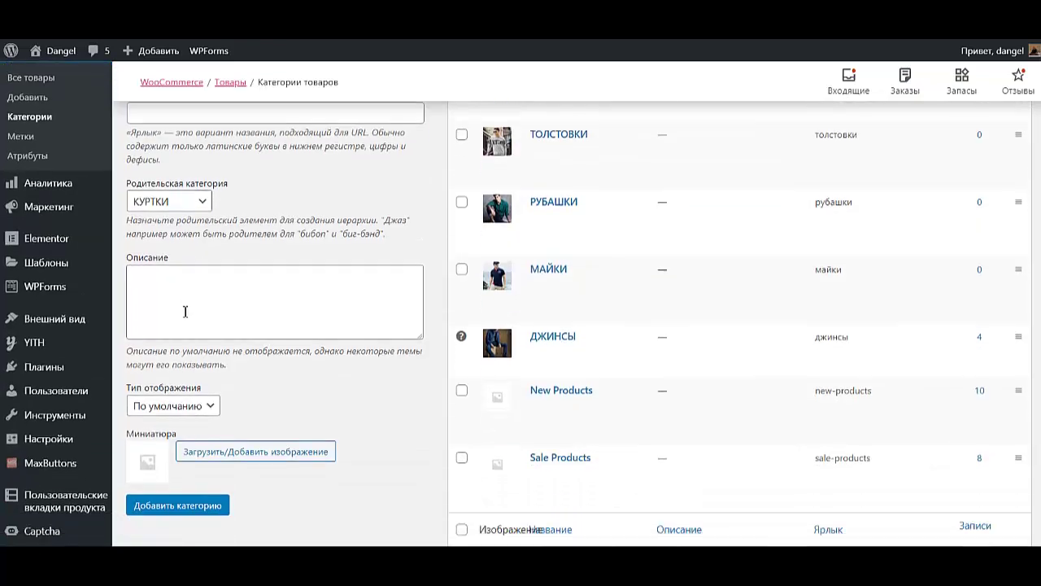
pyautogui.click(214, 328)
pyautogui.scroll(3, 247, 291)
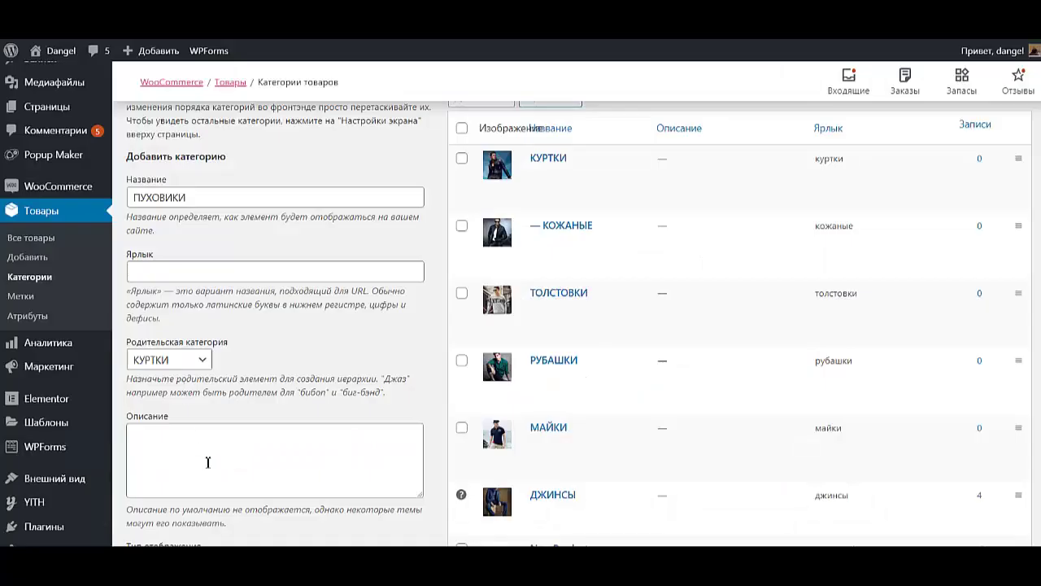
pyautogui.scroll(-4, 216, 472)
pyautogui.scroll(3, 224, 482)
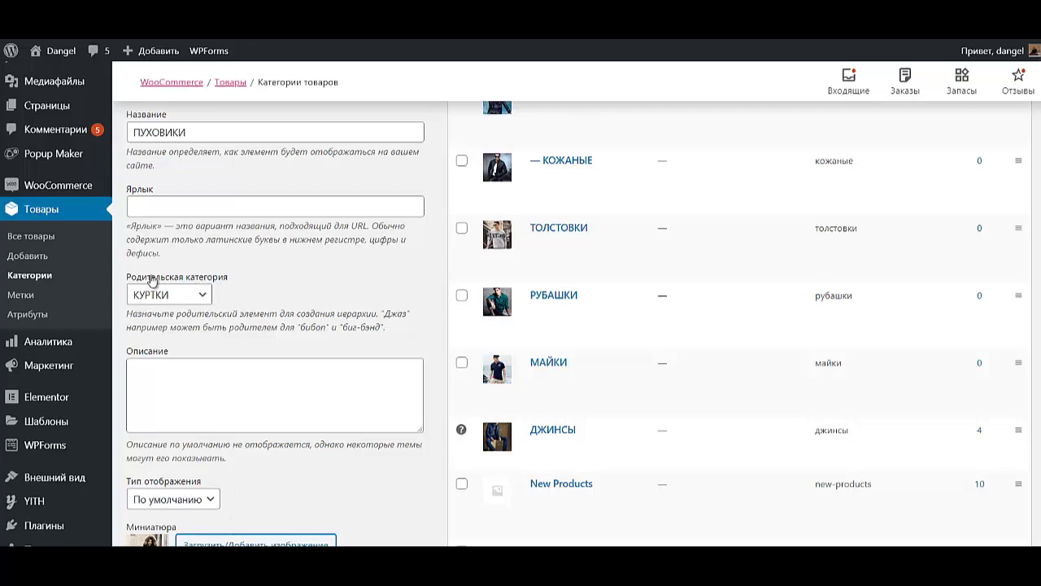
pyautogui.scroll(-3, 269, 370)
pyautogui.click(155, 355)
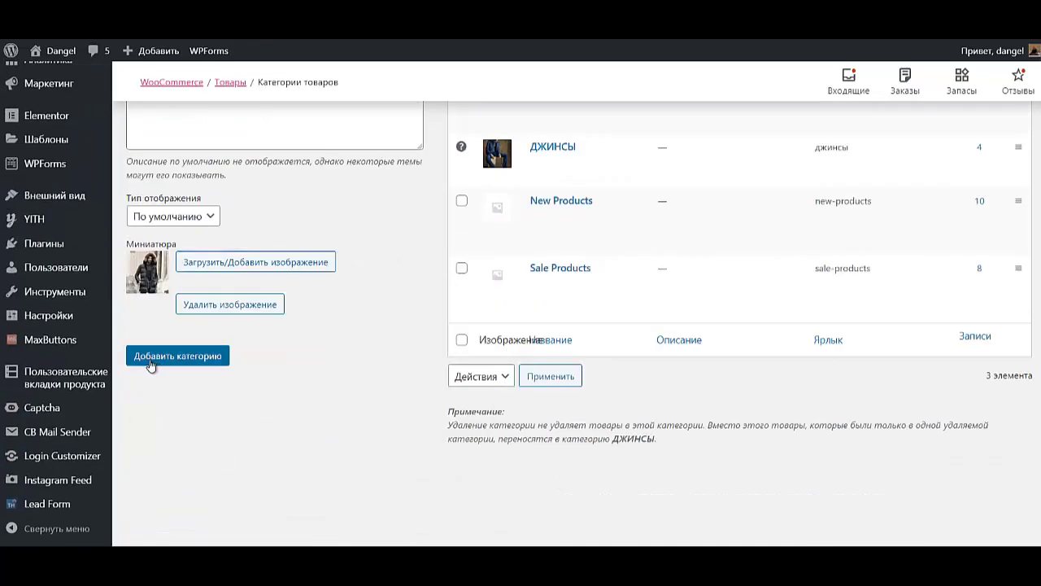
# Enter ШАПКИ as the name of a new category.
pyautogui.scroll(10, 309, 374)
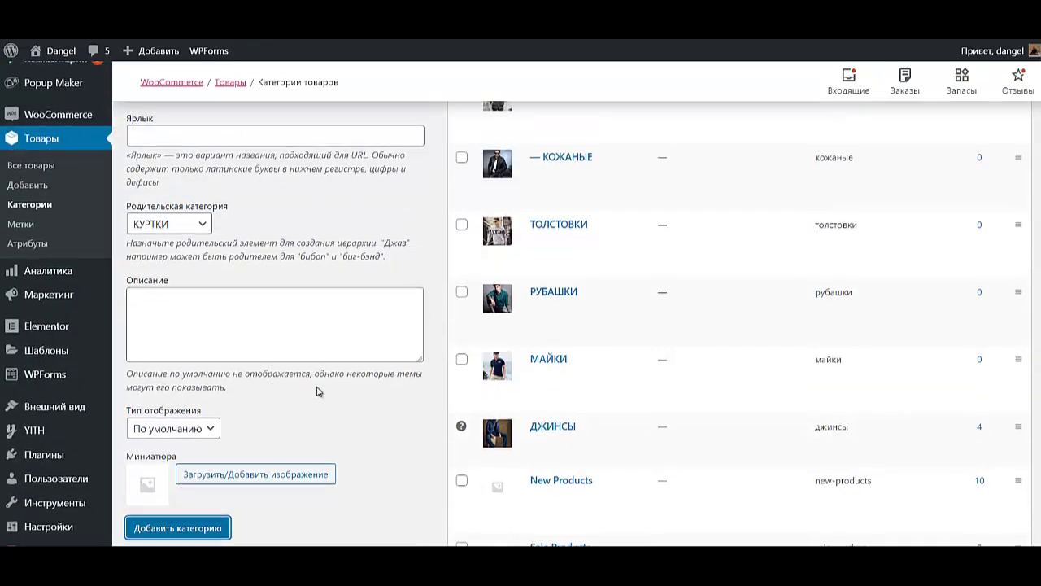
pyautogui.click(248, 274)
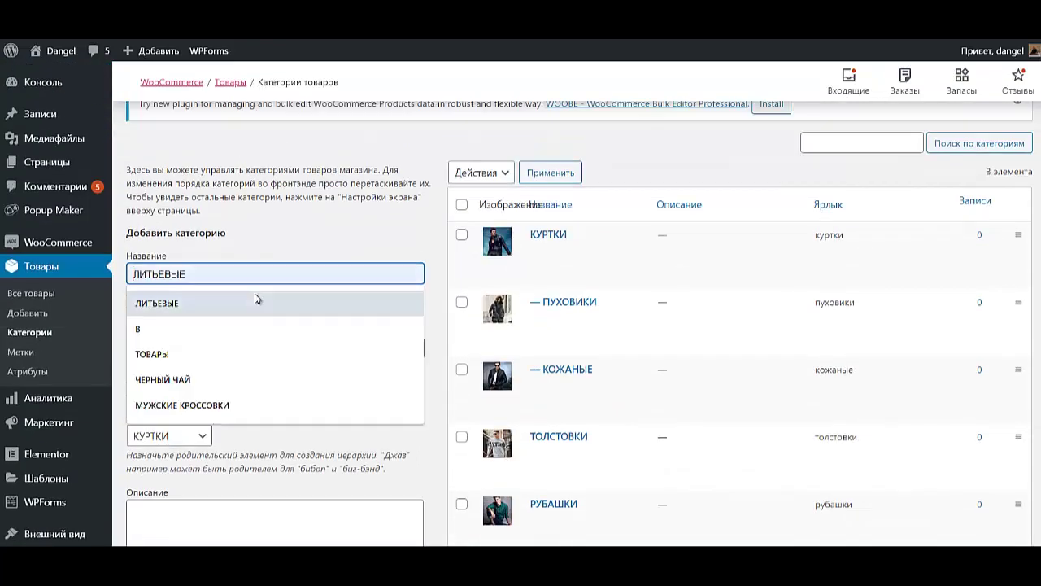
pyautogui.write('ШАПКИ')
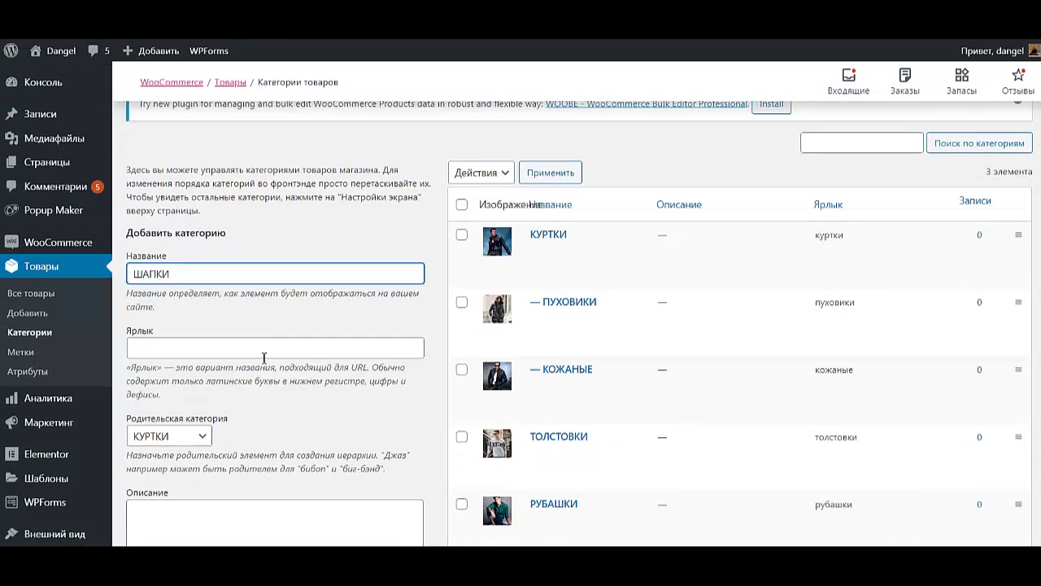
# Set the photo of the man in a grey beanie and grey coat as the ШАПКИ thumbnail and add the category under КУРТКИ.
pyautogui.scroll(-10, 263, 358)
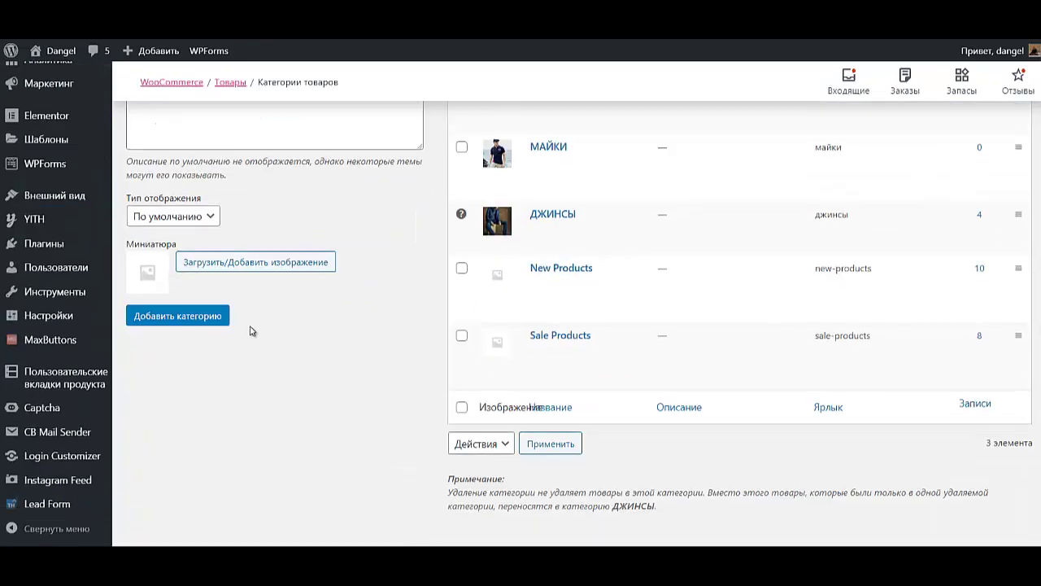
pyautogui.click(218, 269)
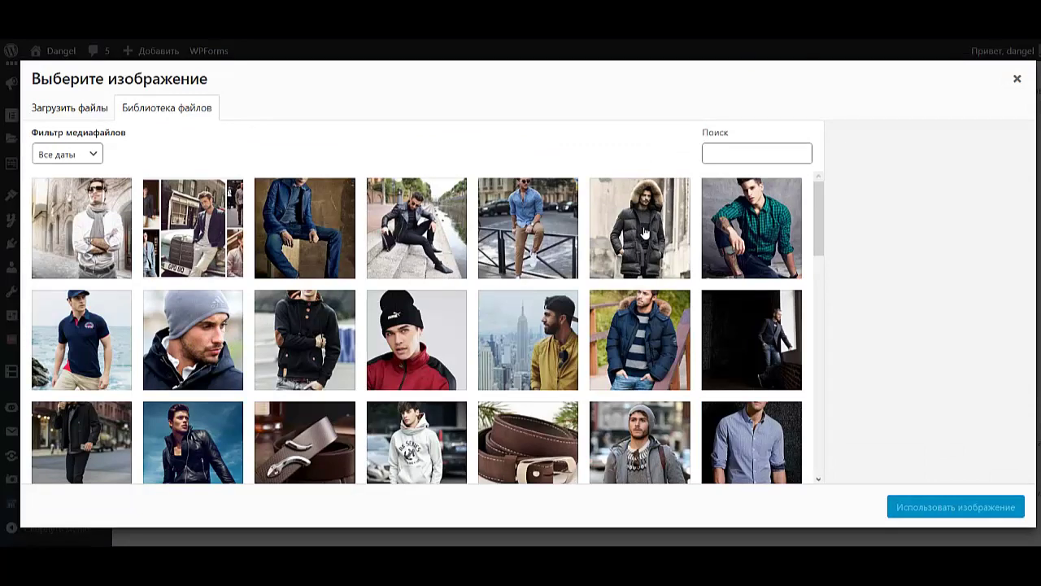
pyautogui.scroll(-1, 610, 342)
pyautogui.click(633, 362)
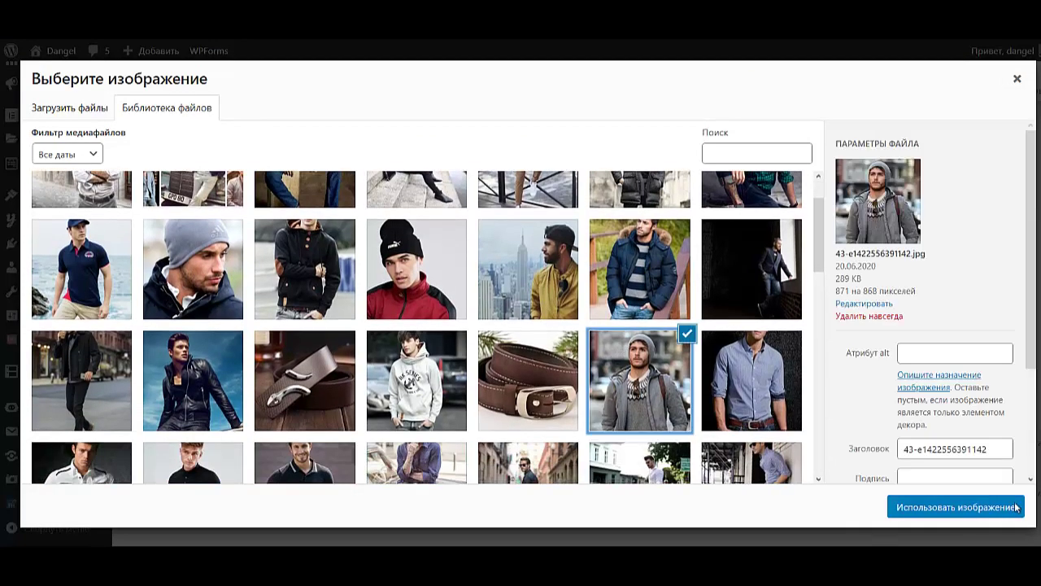
pyautogui.click(958, 508)
pyautogui.click(148, 364)
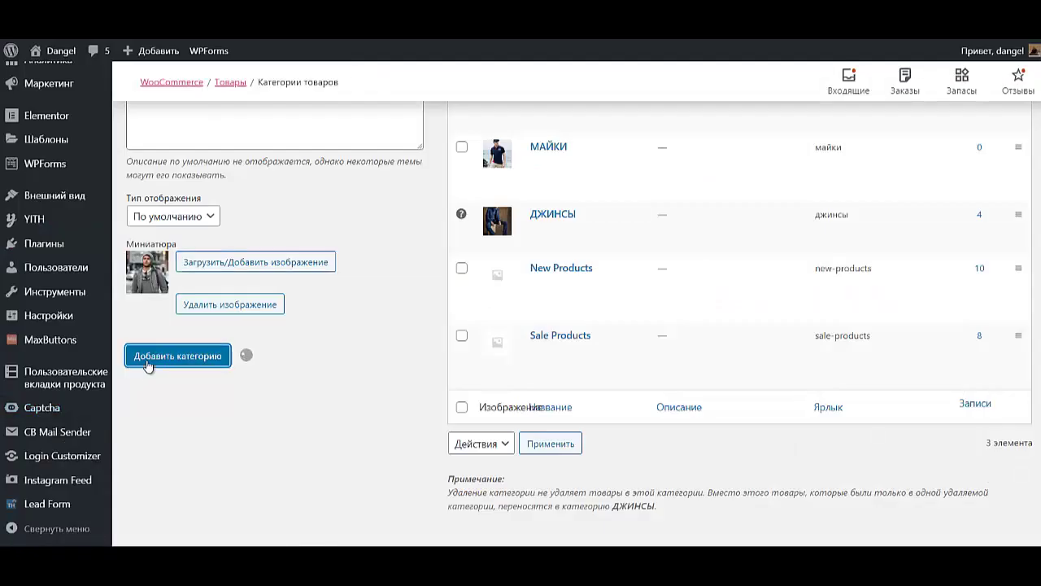
# Enter АКСЕССУАРЫ as the name of a new category.
pyautogui.scroll(5, 146, 364)
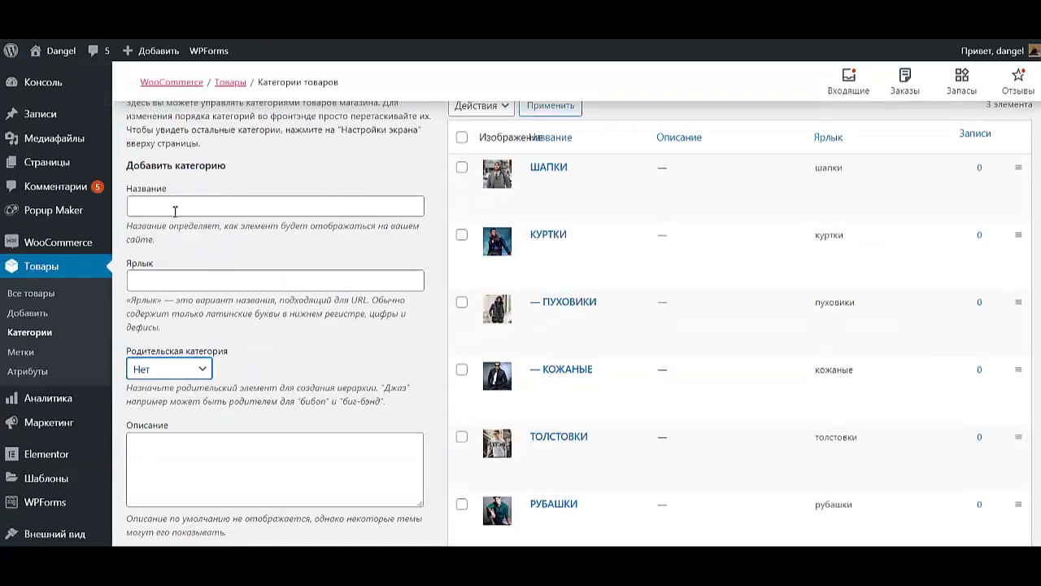
pyautogui.click(178, 207)
pyautogui.write('Д')
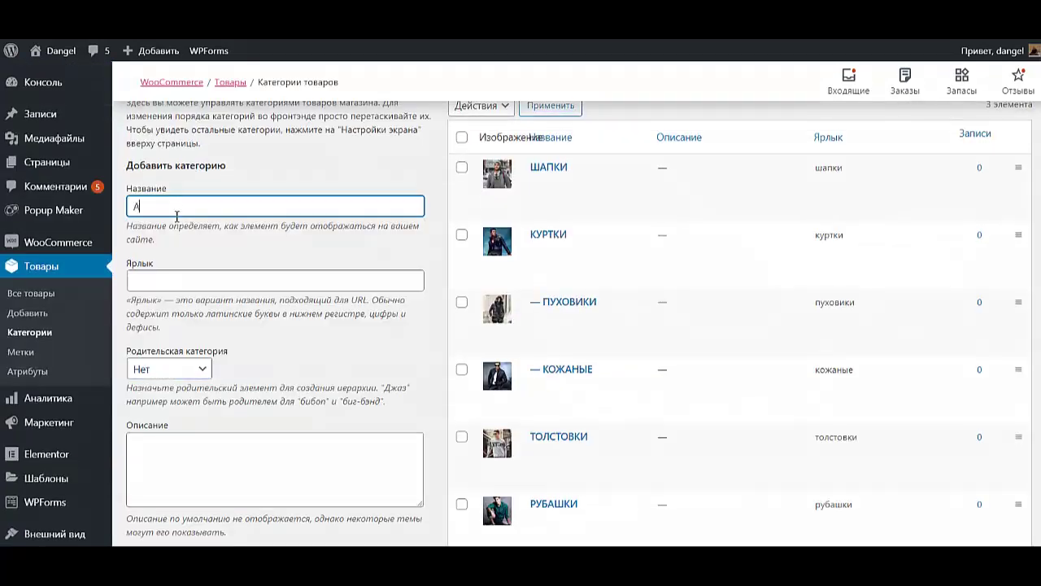
# Set the brown belt photo with the curved silver buckle as the АКСЕССУАРЫ thumbnail and add the category without a parent.
pyautogui.scroll(-5, 176, 216)
pyautogui.scroll(3, 162, 261)
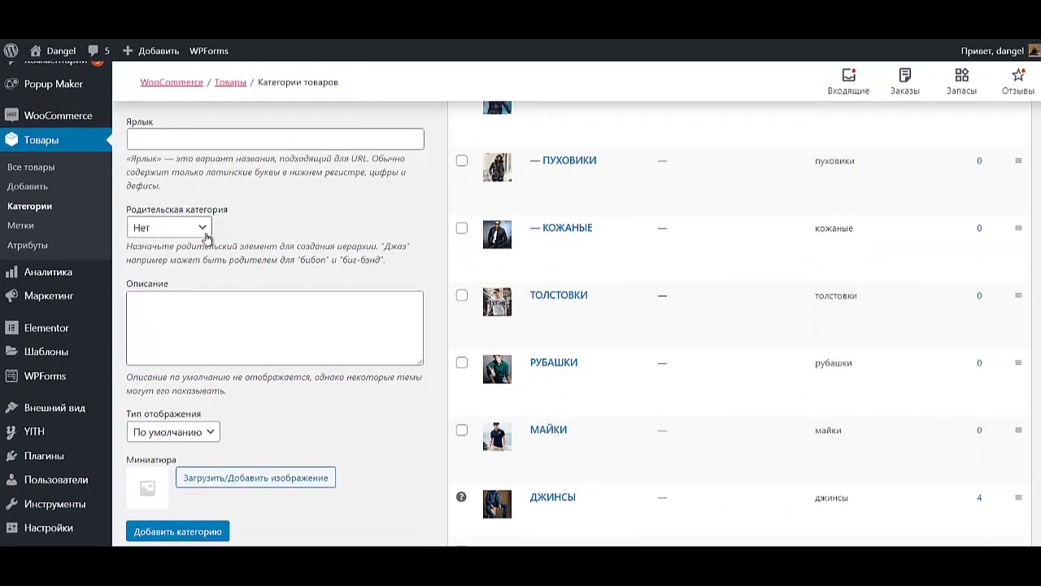
pyautogui.scroll(-4, 261, 365)
pyautogui.click(269, 195)
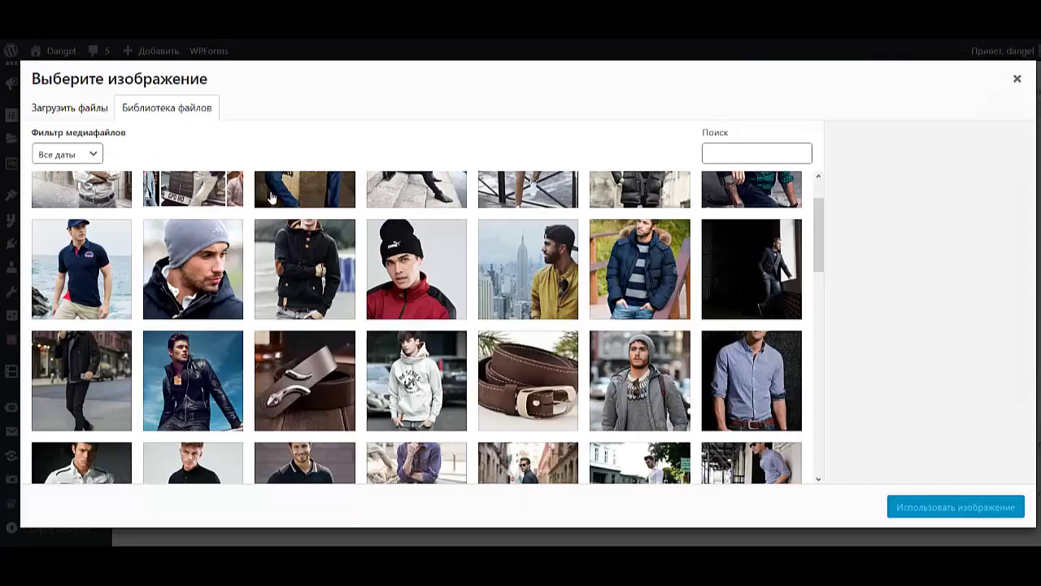
pyautogui.click(235, 295)
pyautogui.click(956, 507)
pyautogui.click(178, 249)
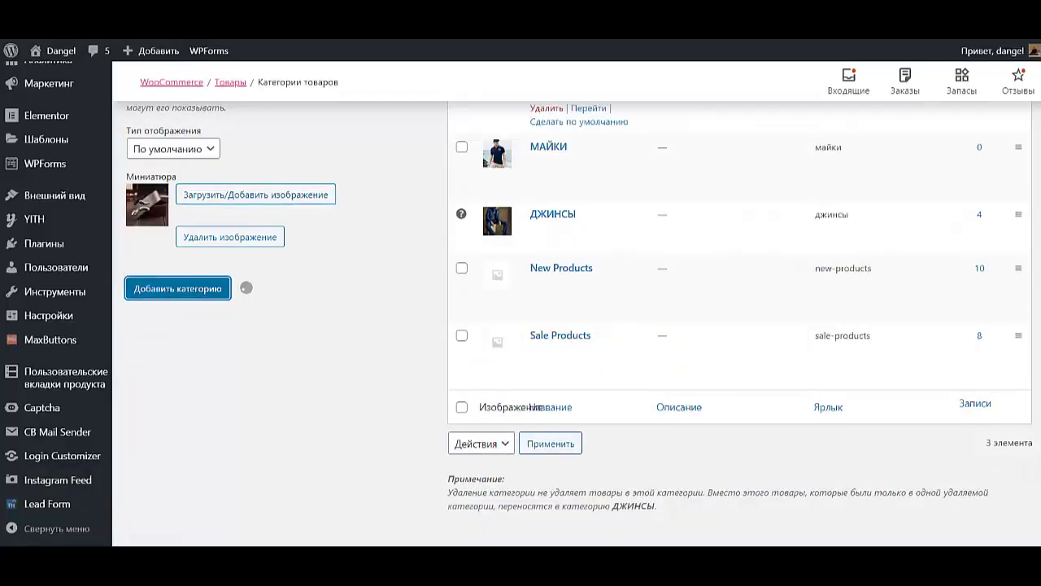
# Delete the demo categories New Products and Sale Products in one bulk action.
pyautogui.scroll(6, 704, 337)
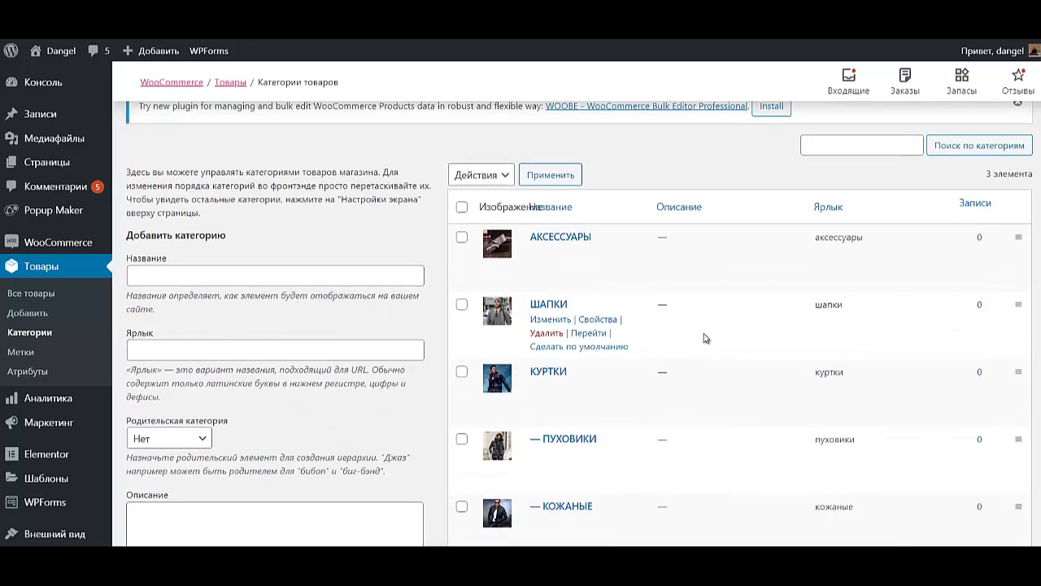
pyautogui.scroll(-3, 705, 335)
pyautogui.scroll(-3, 704, 335)
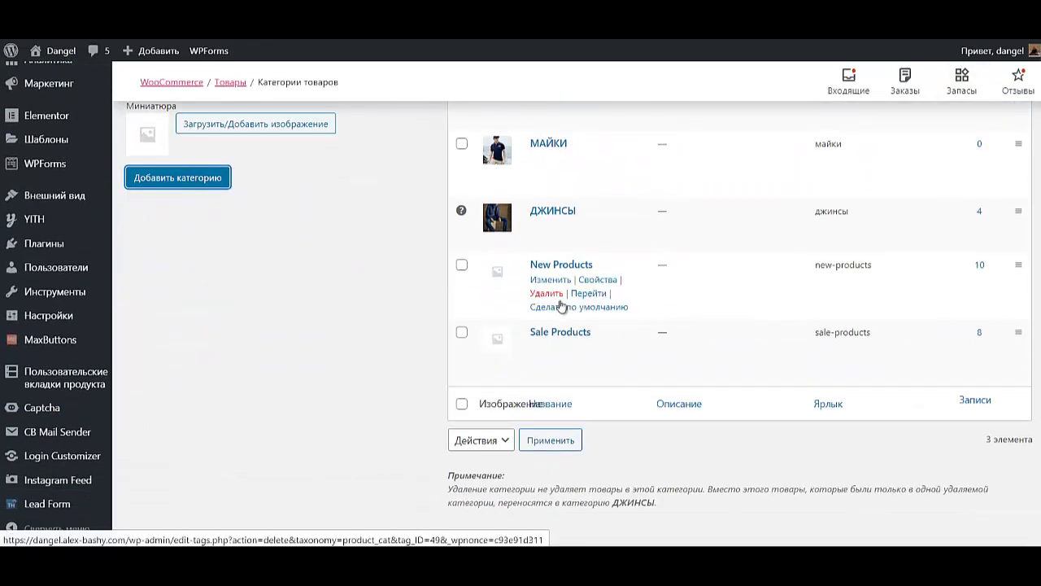
pyautogui.click(463, 266)
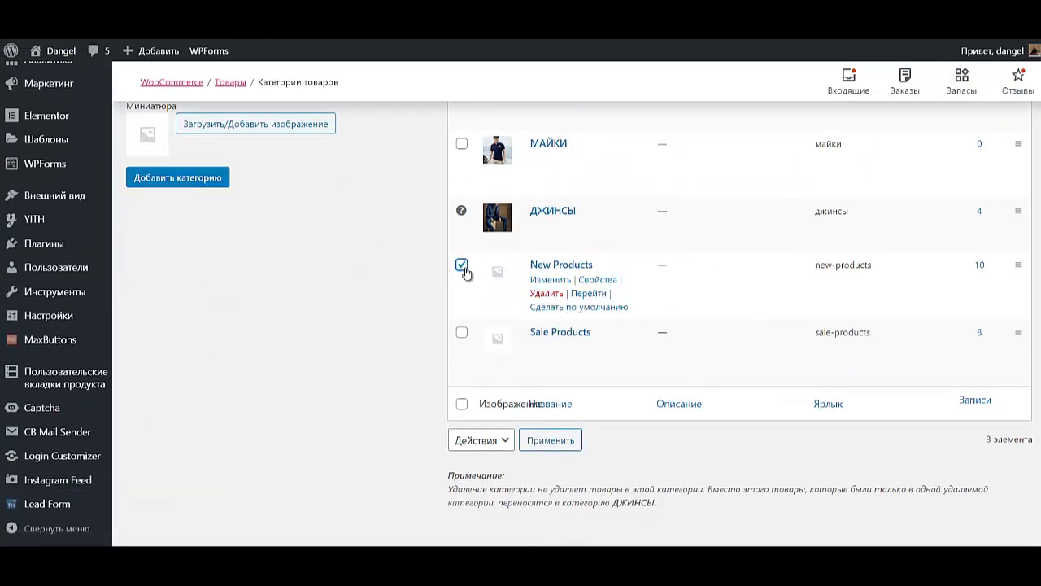
pyautogui.click(462, 332)
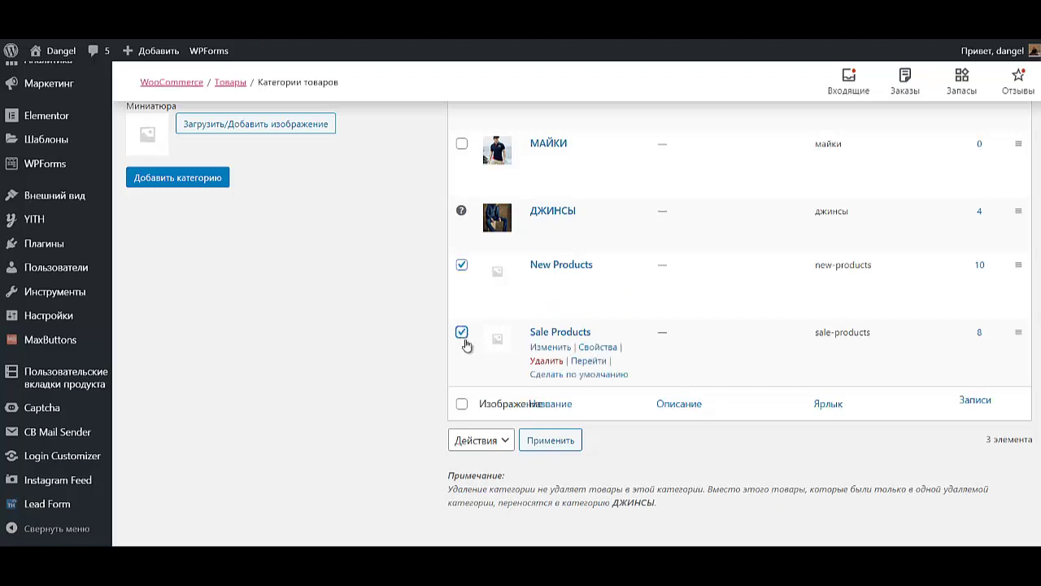
pyautogui.click(494, 440)
pyautogui.click(497, 473)
pyautogui.click(551, 440)
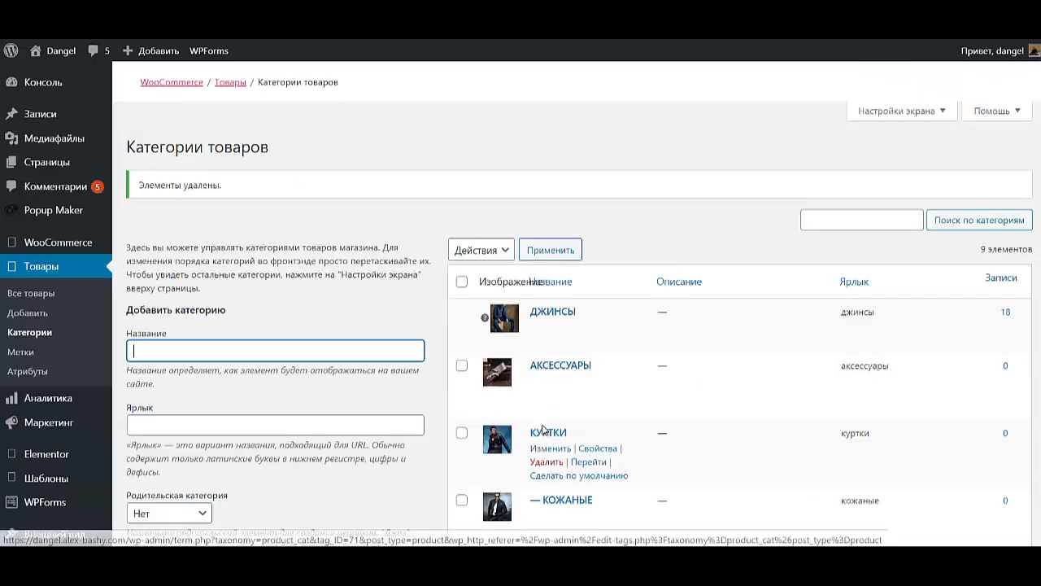
# Check the remaining product categories and open the list of all products.
pyautogui.scroll(-5, 542, 423)
pyautogui.scroll(-4, 537, 385)
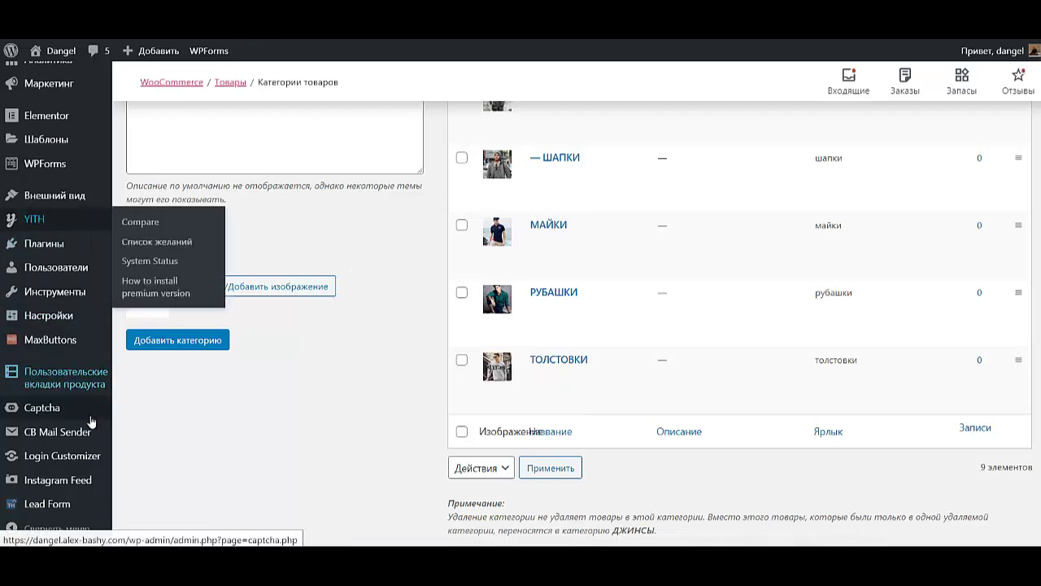
pyautogui.scroll(1, 73, 294)
pyautogui.scroll(1, 73, 291)
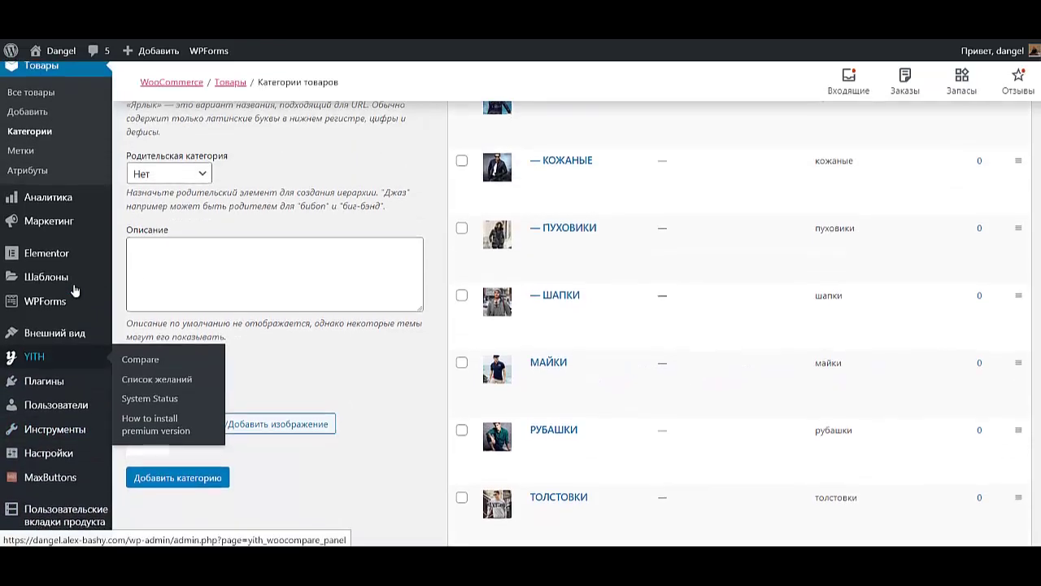
pyautogui.scroll(-3, 77, 309)
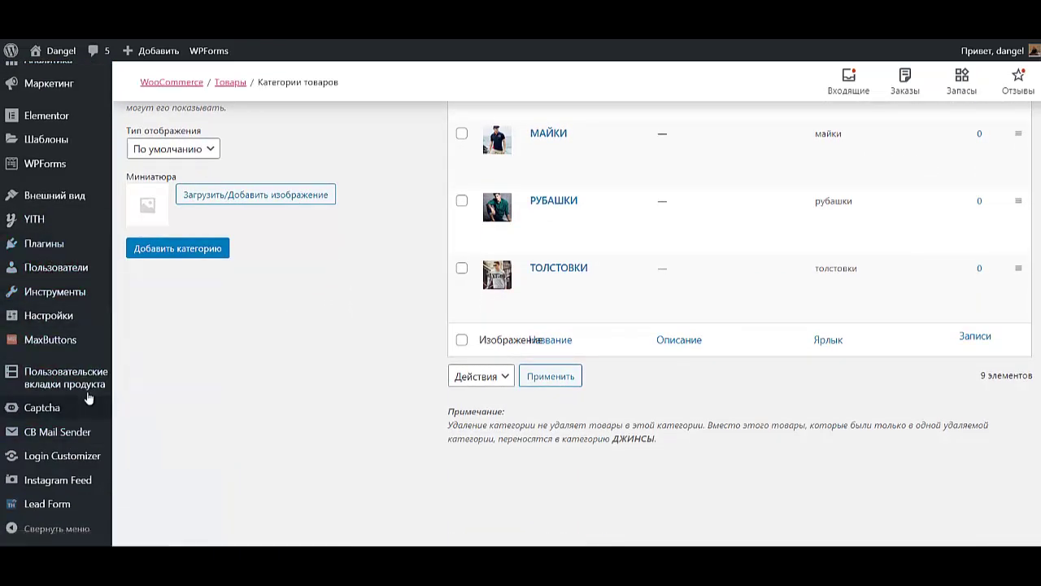
pyautogui.scroll(2, 91, 306)
pyautogui.scroll(2, 91, 306)
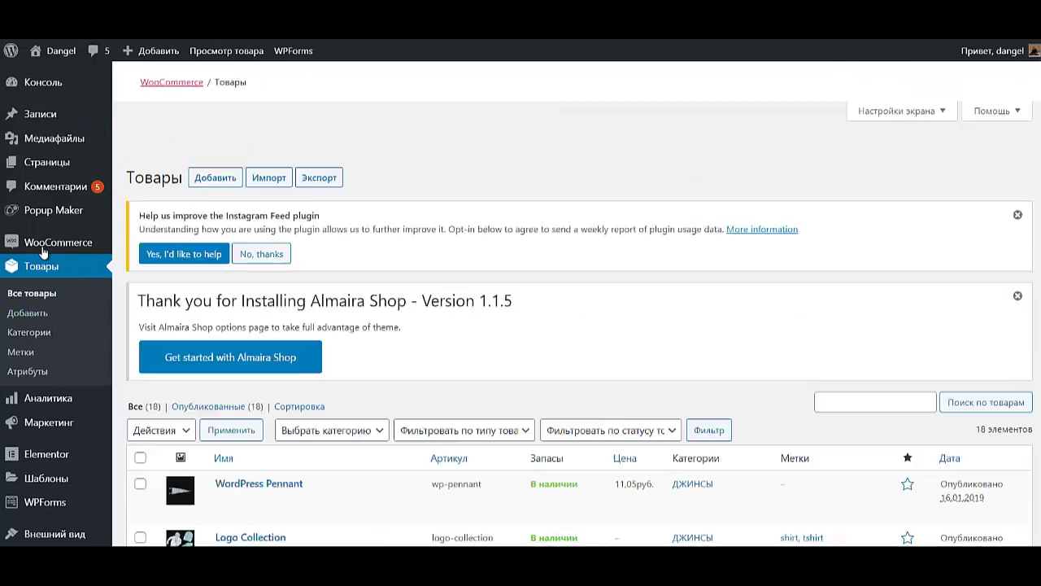
# Select every product except WordPress Pennant and move them to the trash in one bulk action.
pyautogui.scroll(-5, 411, 298)
pyautogui.scroll(-4, 414, 296)
pyautogui.scroll(8, 414, 295)
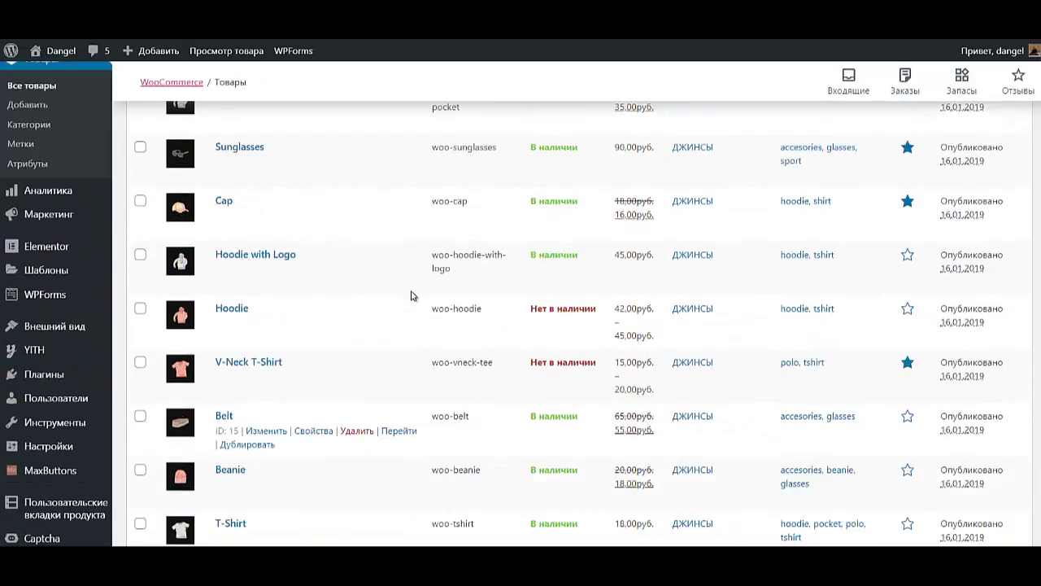
pyautogui.scroll(2, 244, 315)
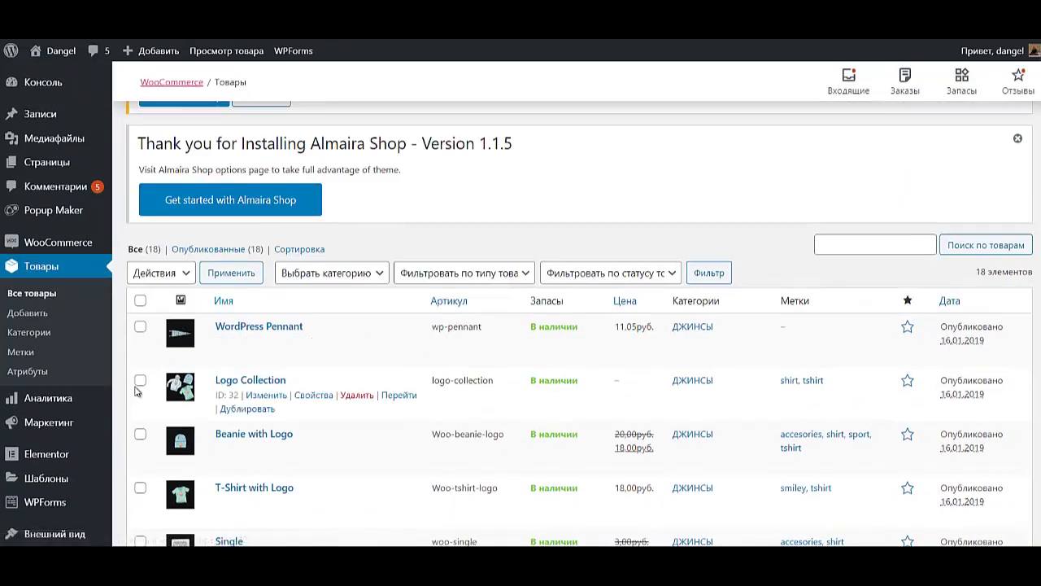
pyautogui.click(140, 301)
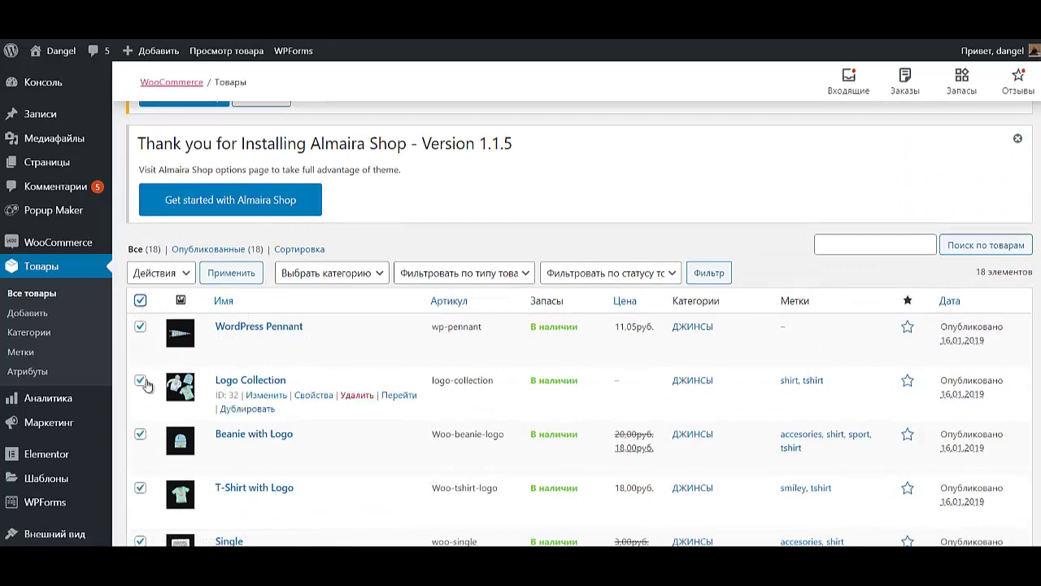
pyautogui.click(139, 326)
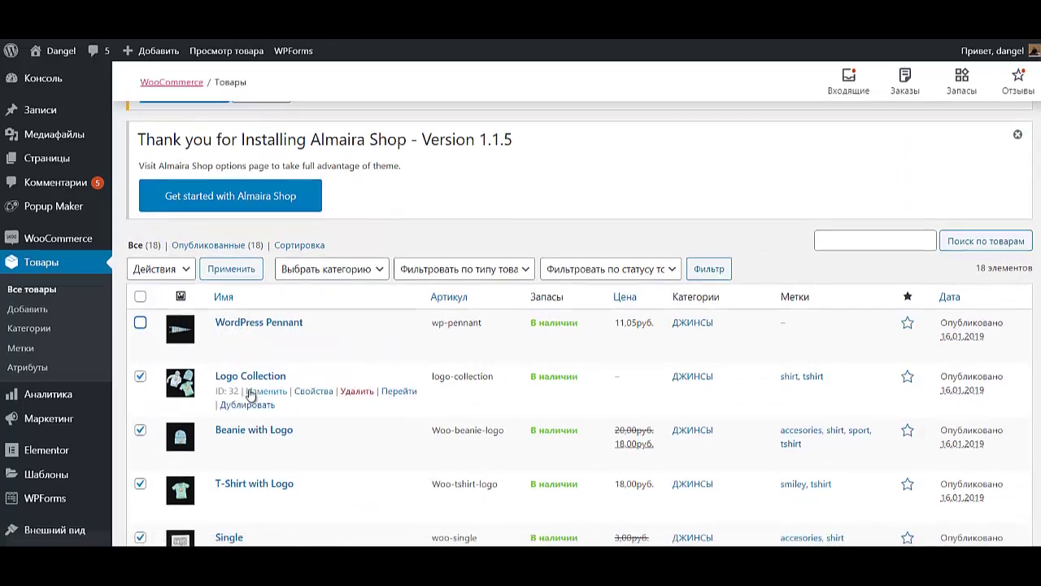
pyautogui.scroll(-5, 251, 395)
pyautogui.click(183, 482)
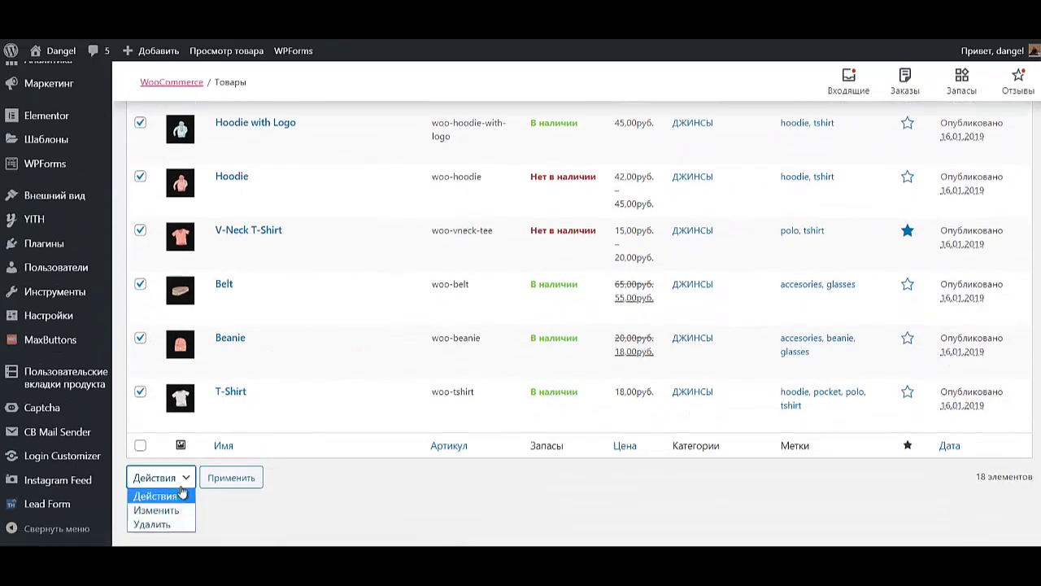
pyautogui.click(171, 526)
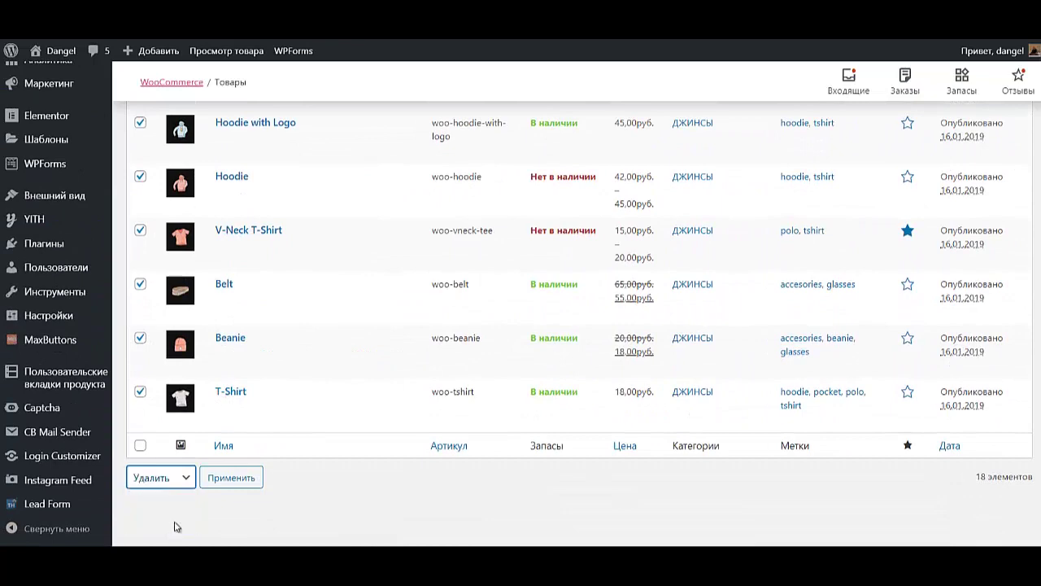
pyautogui.click(210, 477)
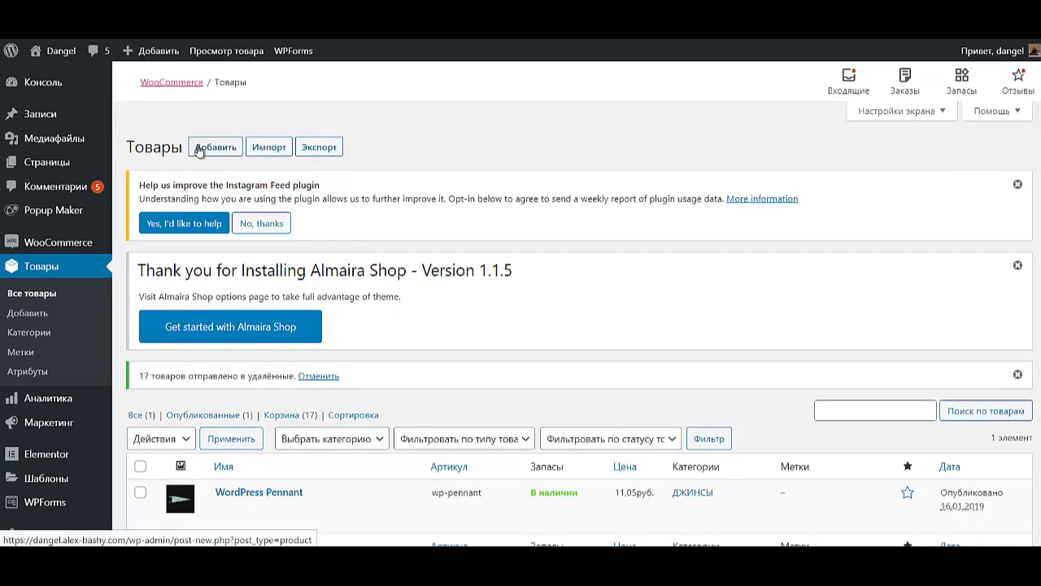
# Show the available actions for the WordPress Pennant product.
pyautogui.scroll(-3, 382, 267)
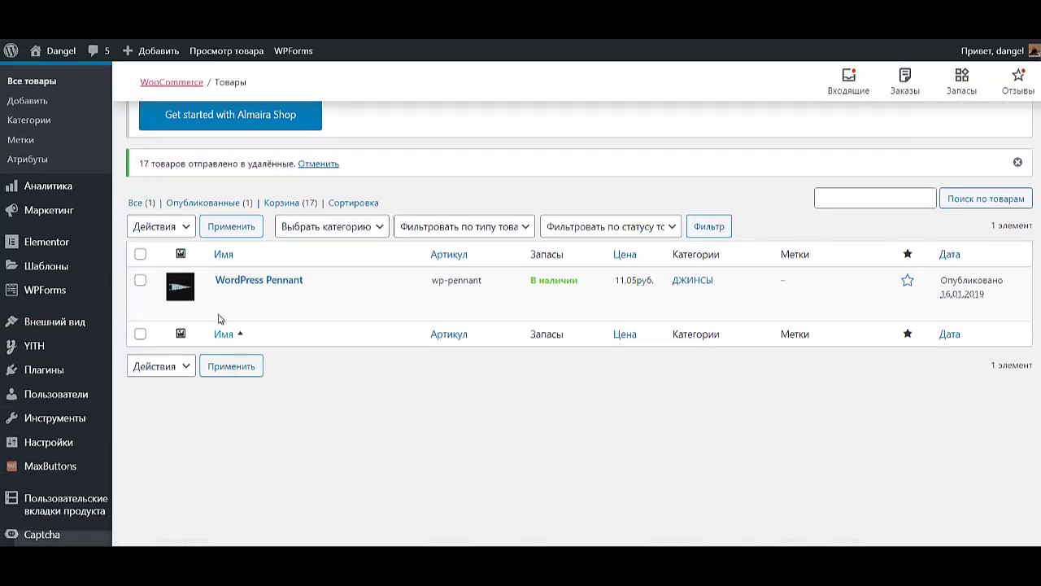
pyautogui.moveTo(218, 310)
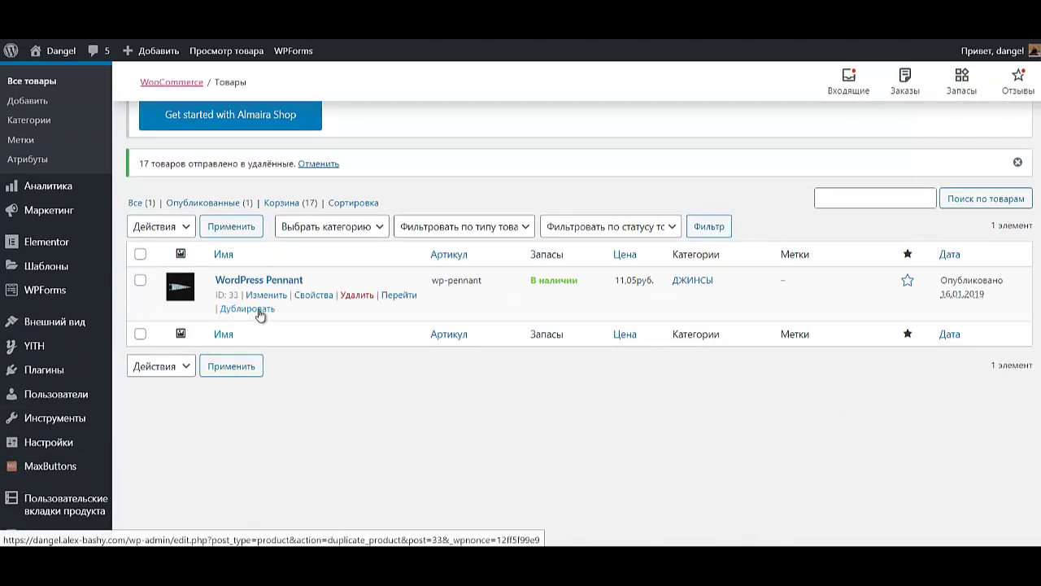